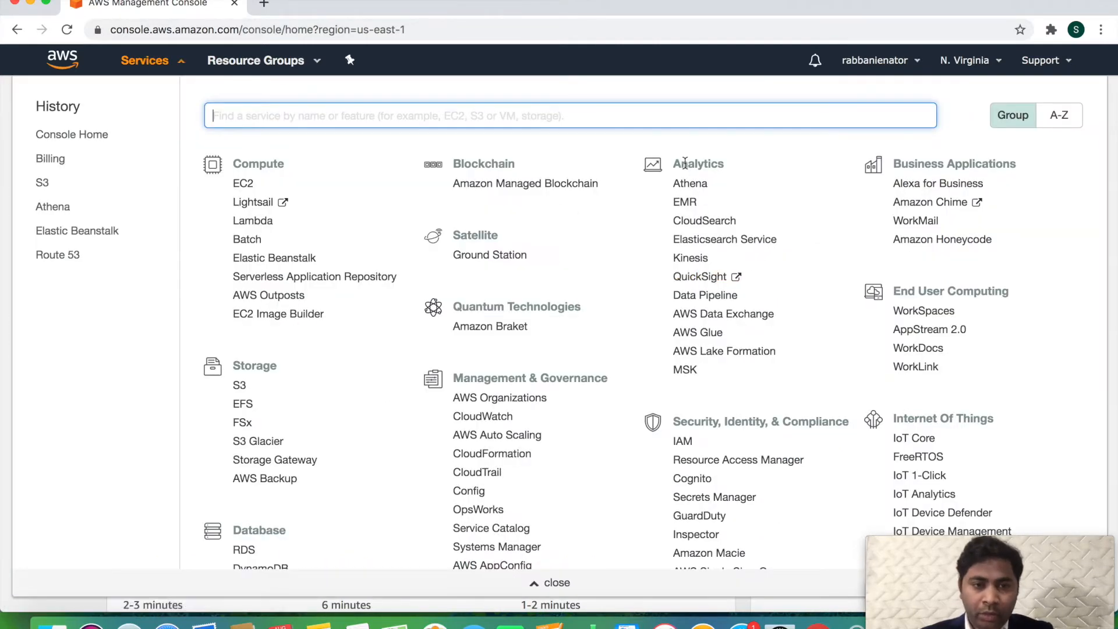
Open QuickSight from the AWS service list and review the account options, including language and region
click(700, 277)
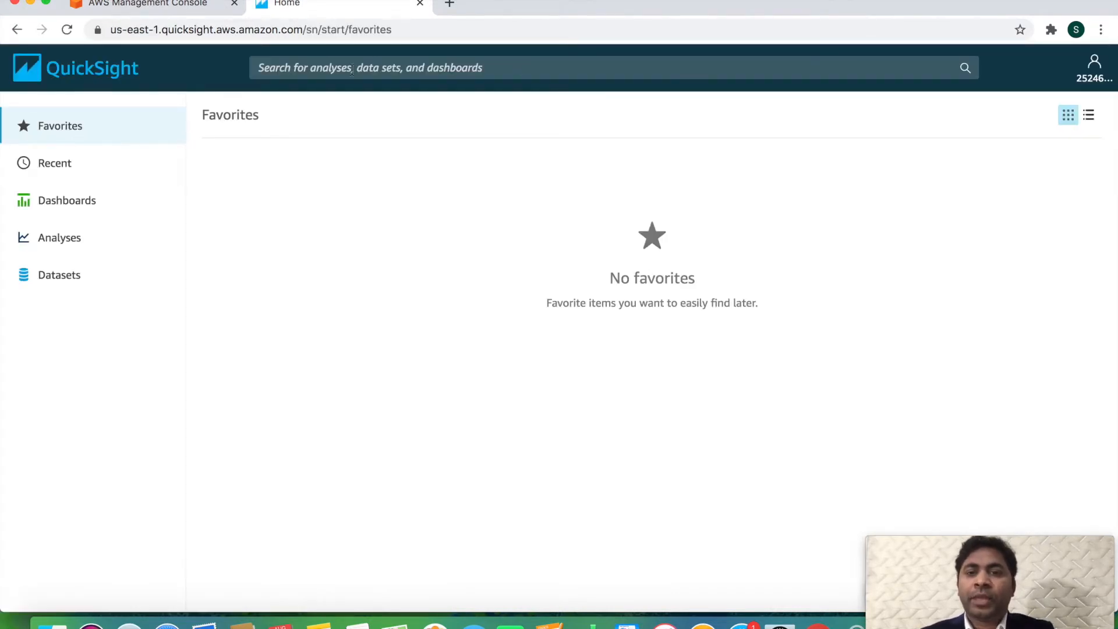
click(1091, 81)
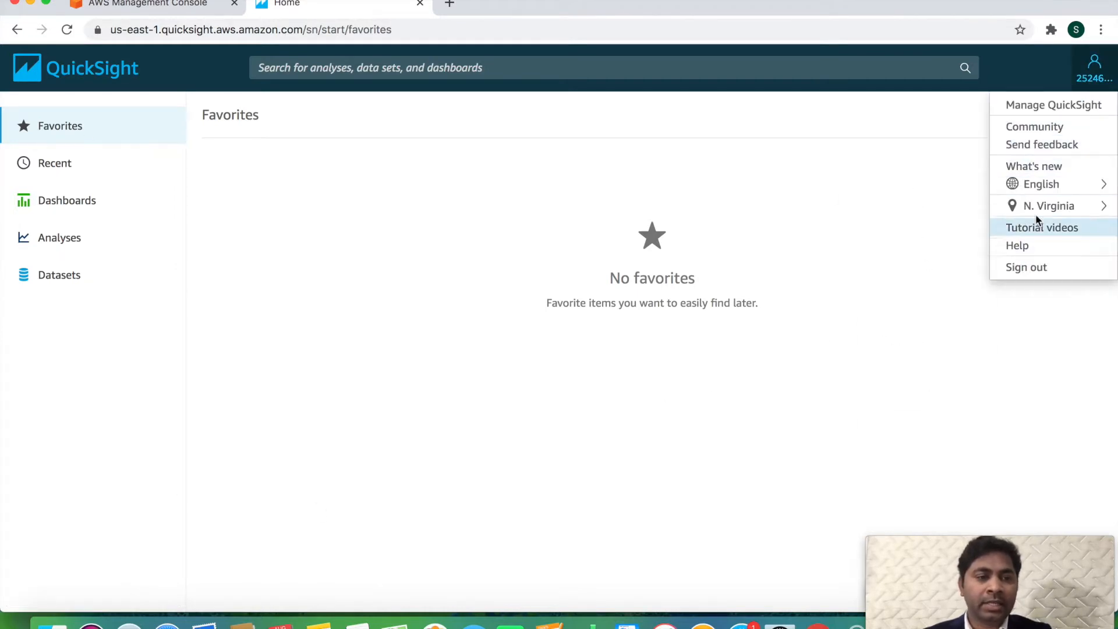
mouse_move(1035, 216)
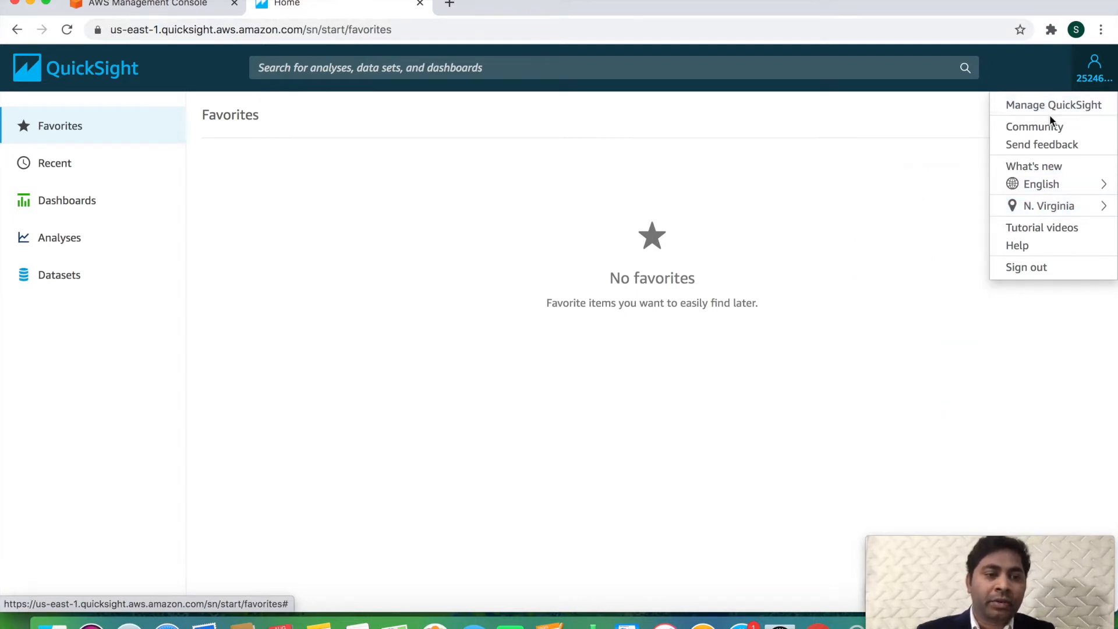
mouse_move(1028, 185)
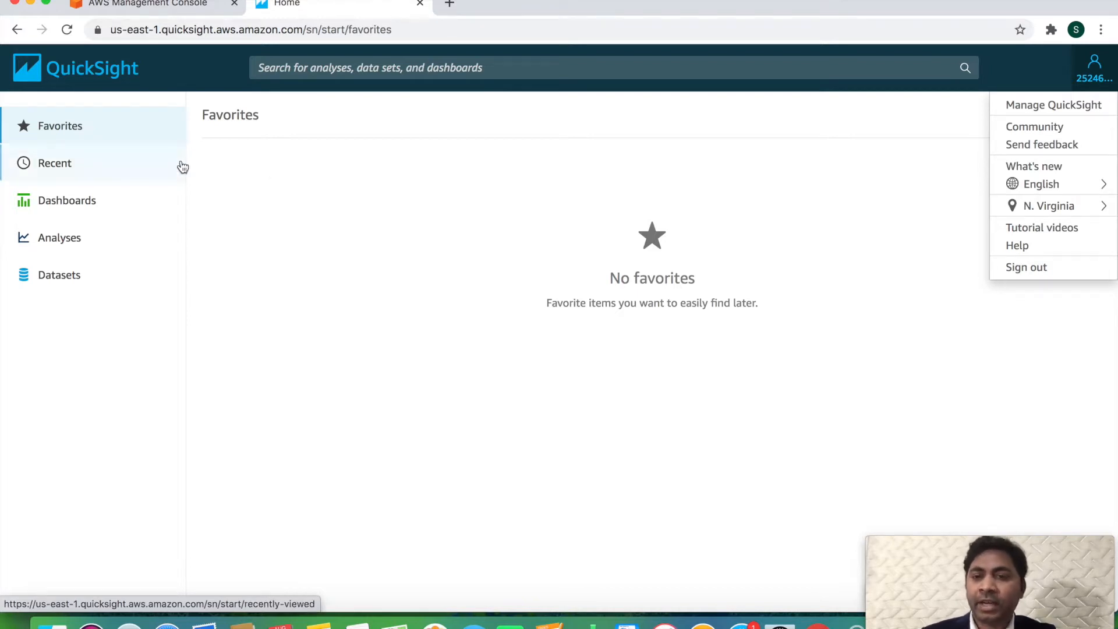
Look through the recent items and the datasets, and open the details of the People Overview dataset
click(87, 167)
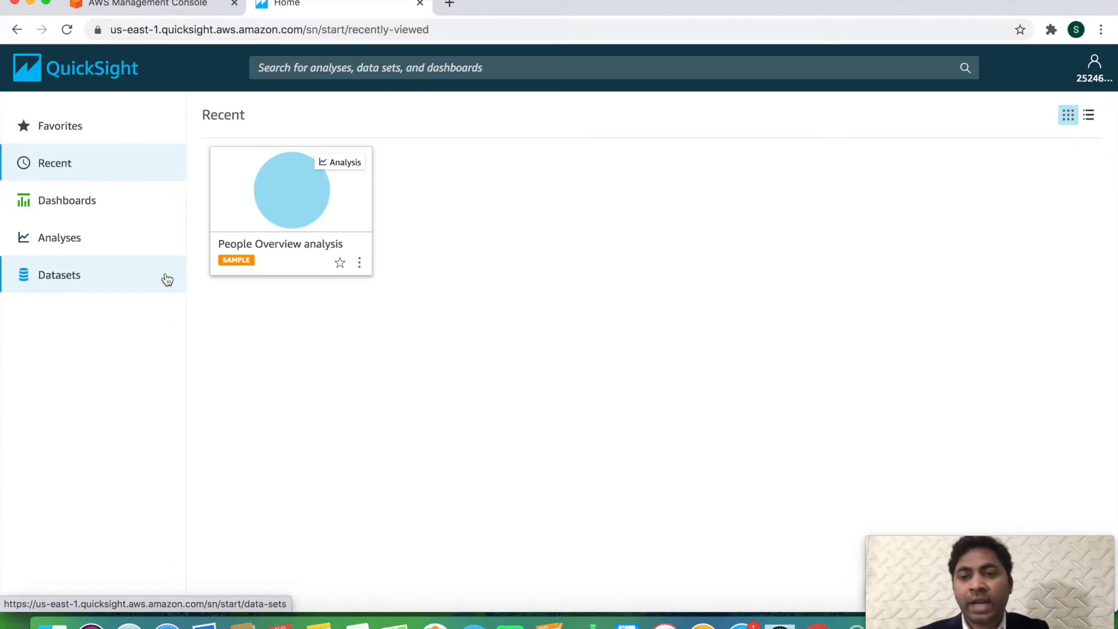
click(98, 281)
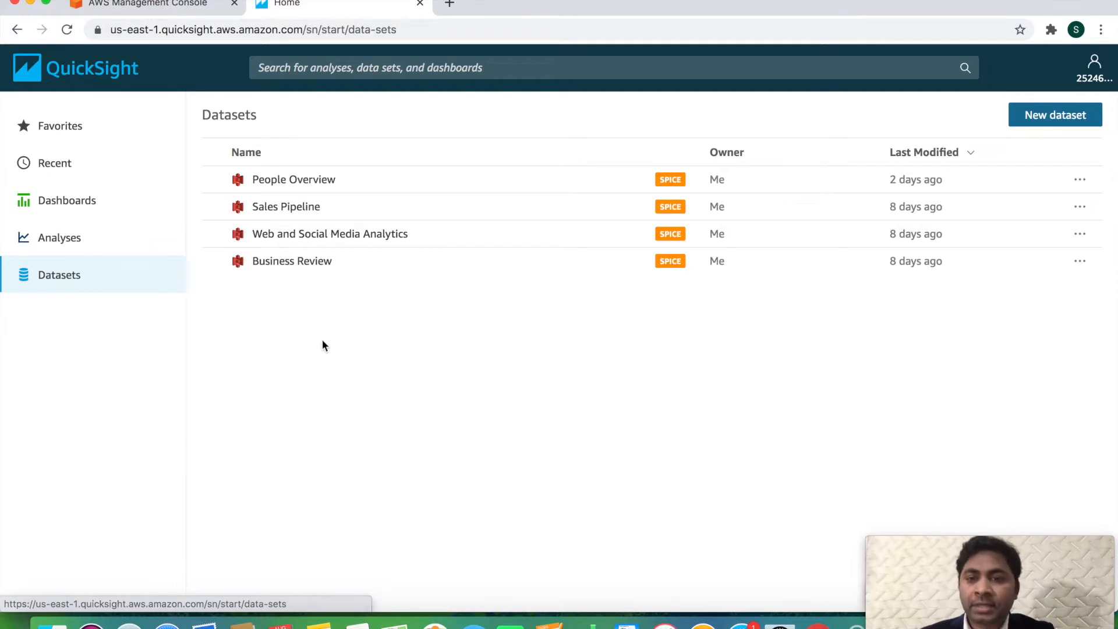
click(239, 186)
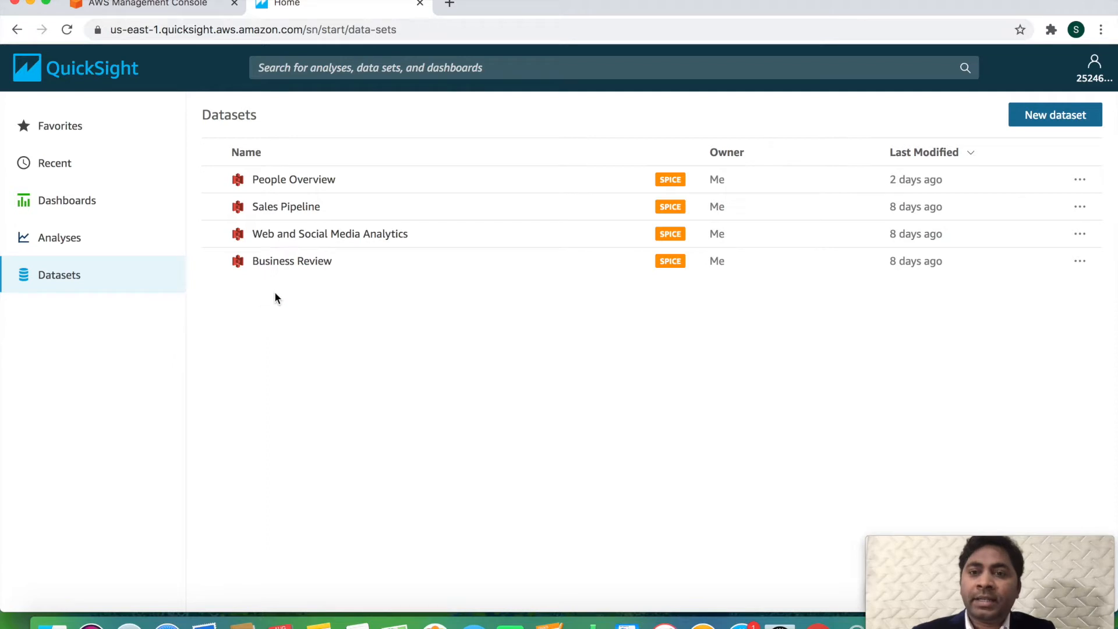
click(286, 185)
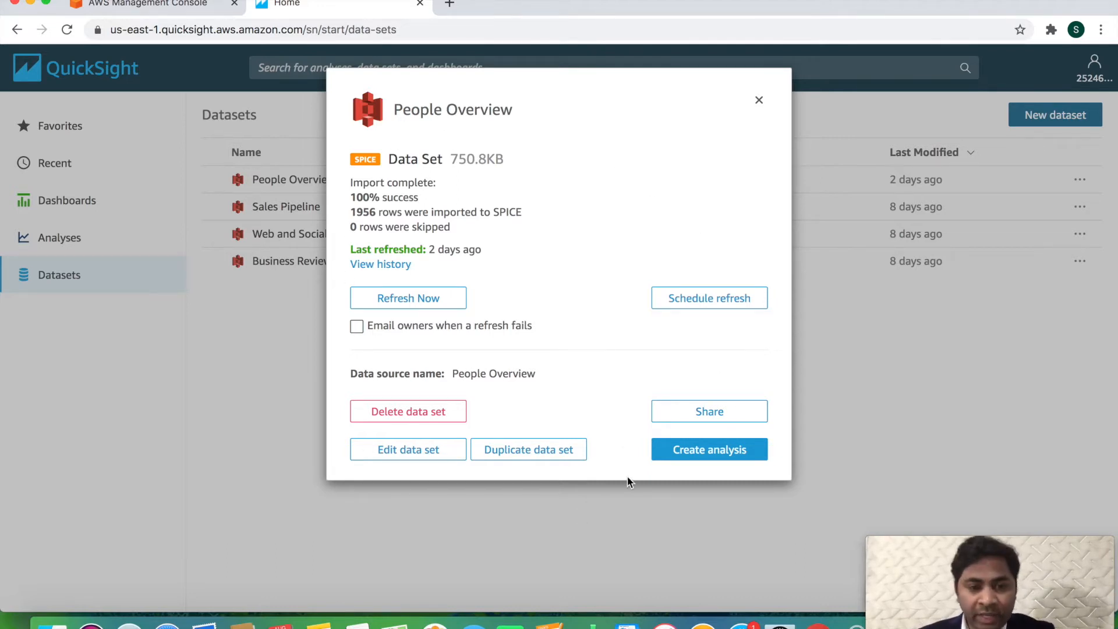
Open the People Overview dataset for editing and examine its fields and their data types
click(423, 450)
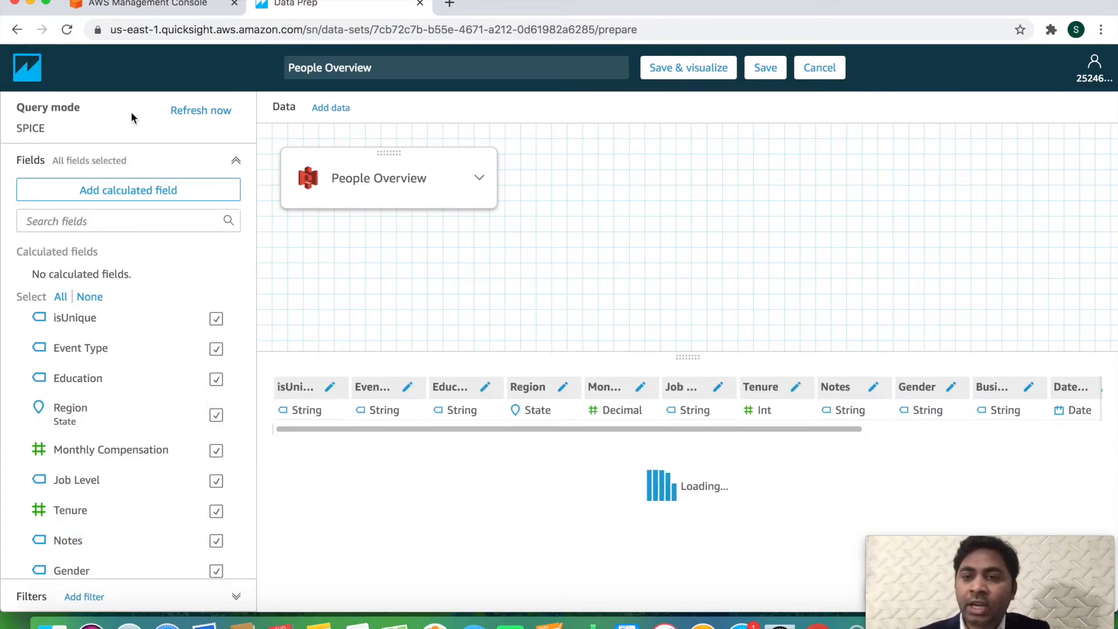
scroll(113, 379, down, 3)
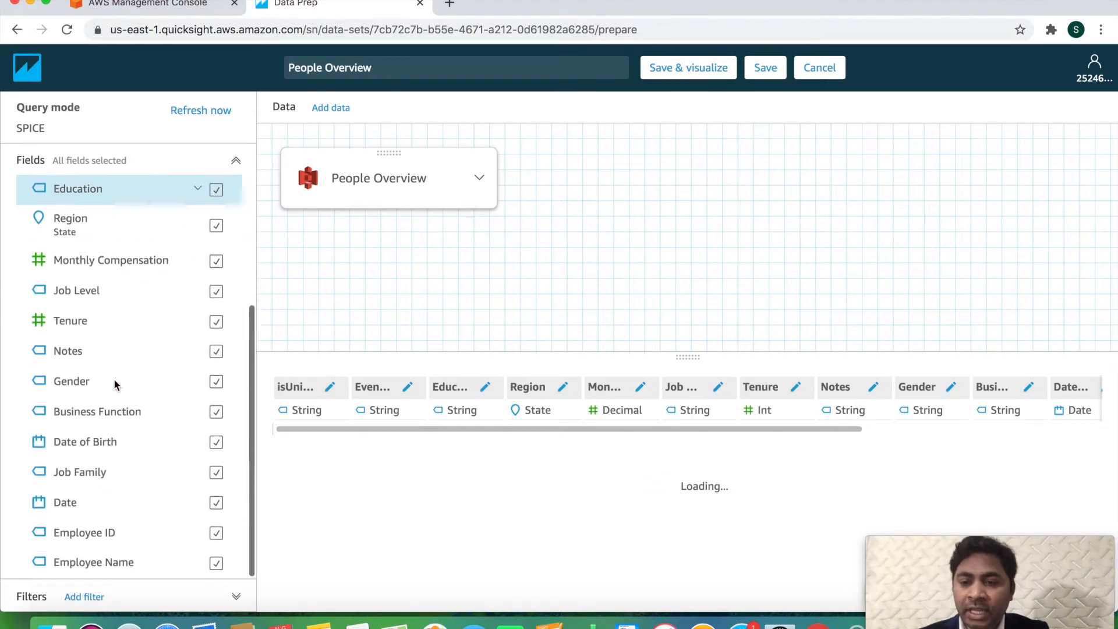
scroll(113, 379, up, 5)
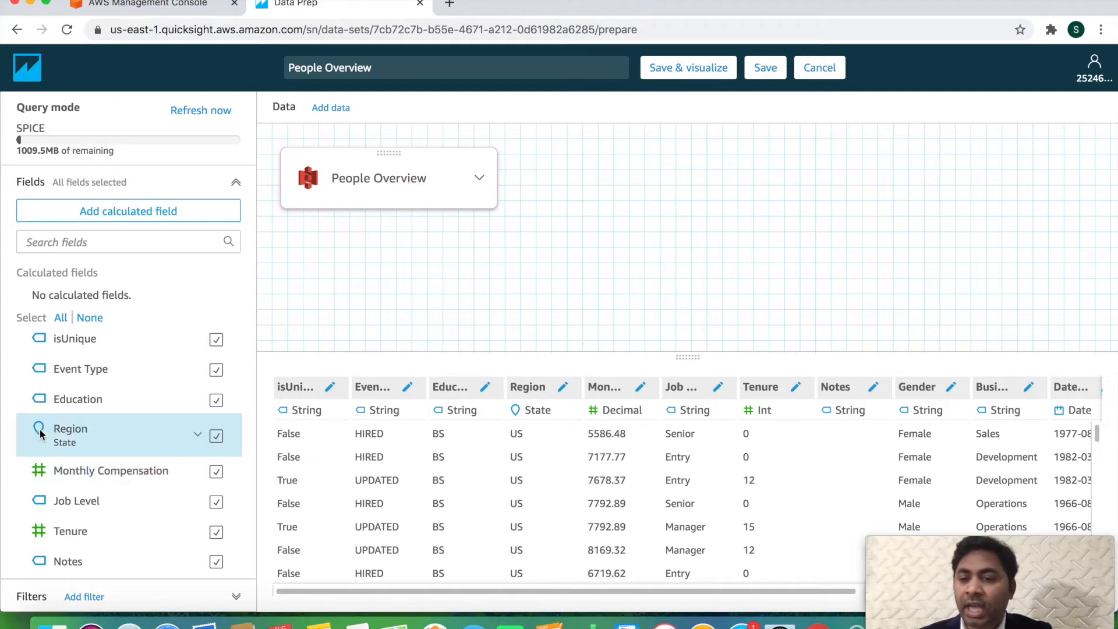
scroll(40, 434, down, 4)
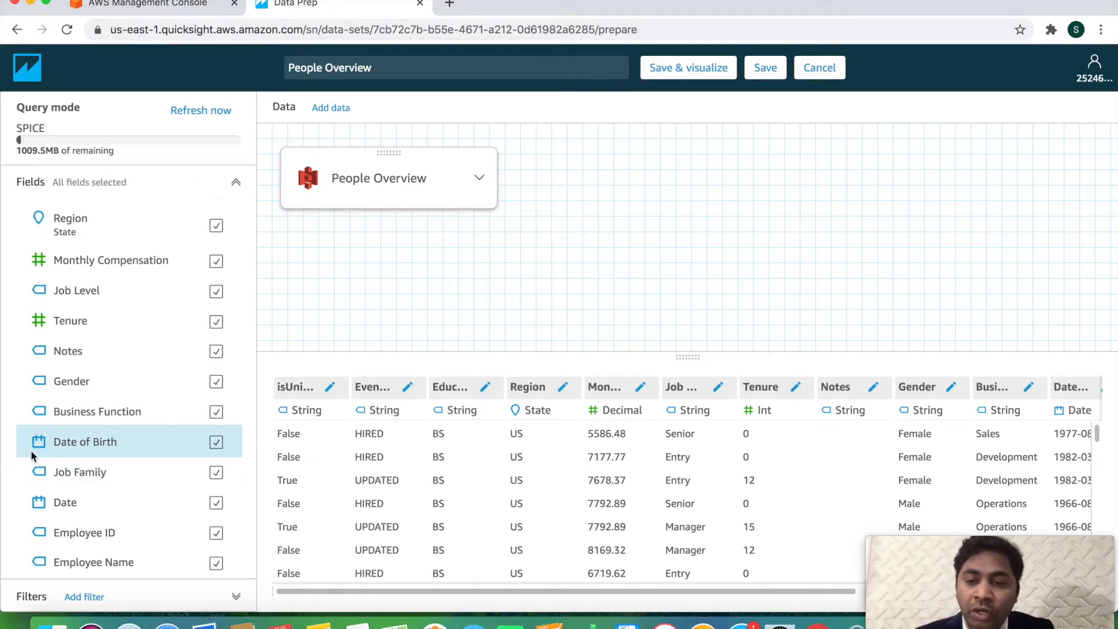
click(199, 442)
mouse_move(282, 420)
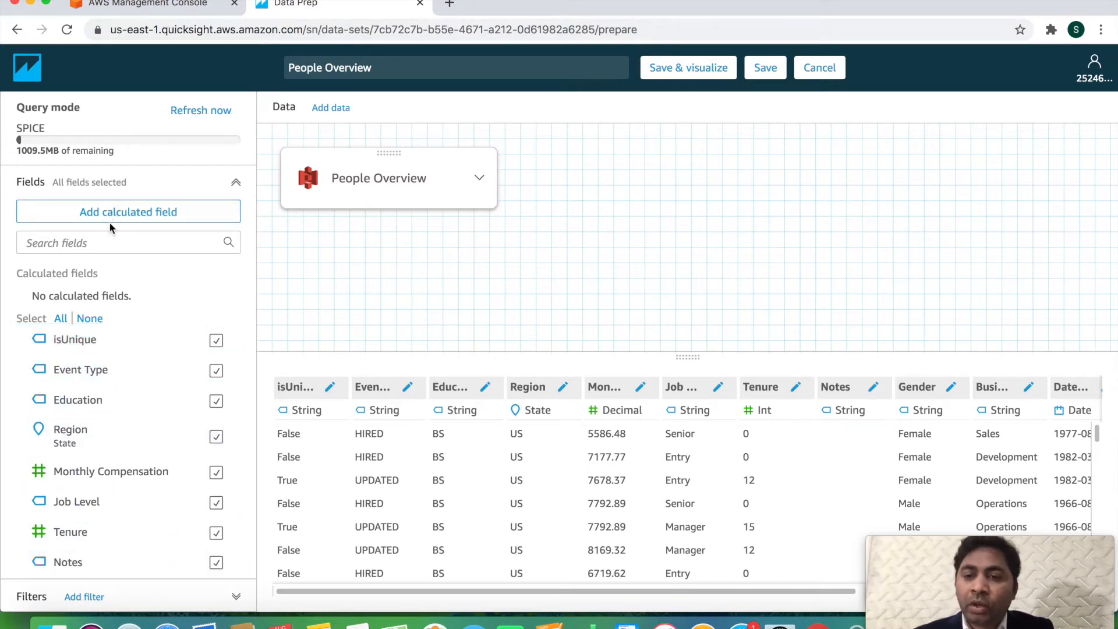
Start a calculated field, look through the available functions, and leave without saving
click(142, 214)
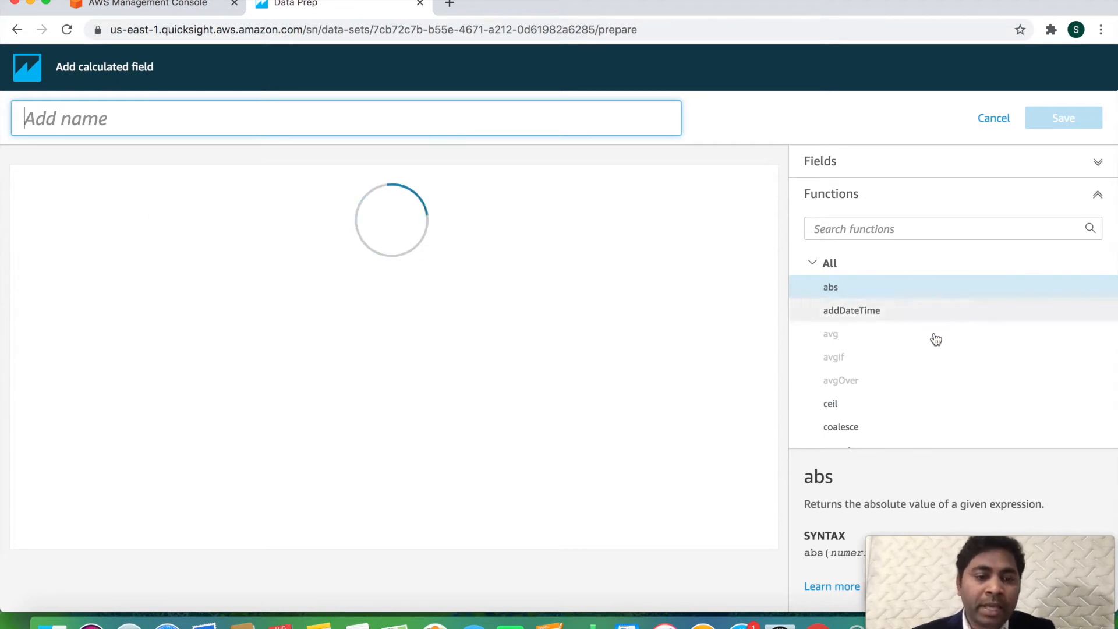
scroll(936, 342, down, 2)
scroll(936, 344, down, 10)
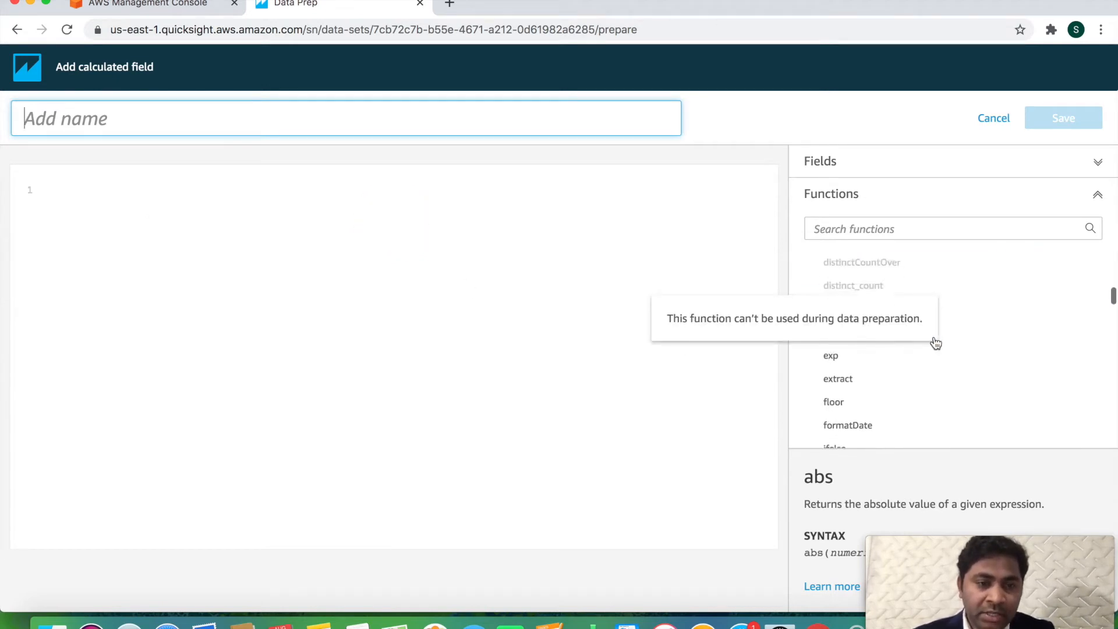
scroll(936, 344, down, 7)
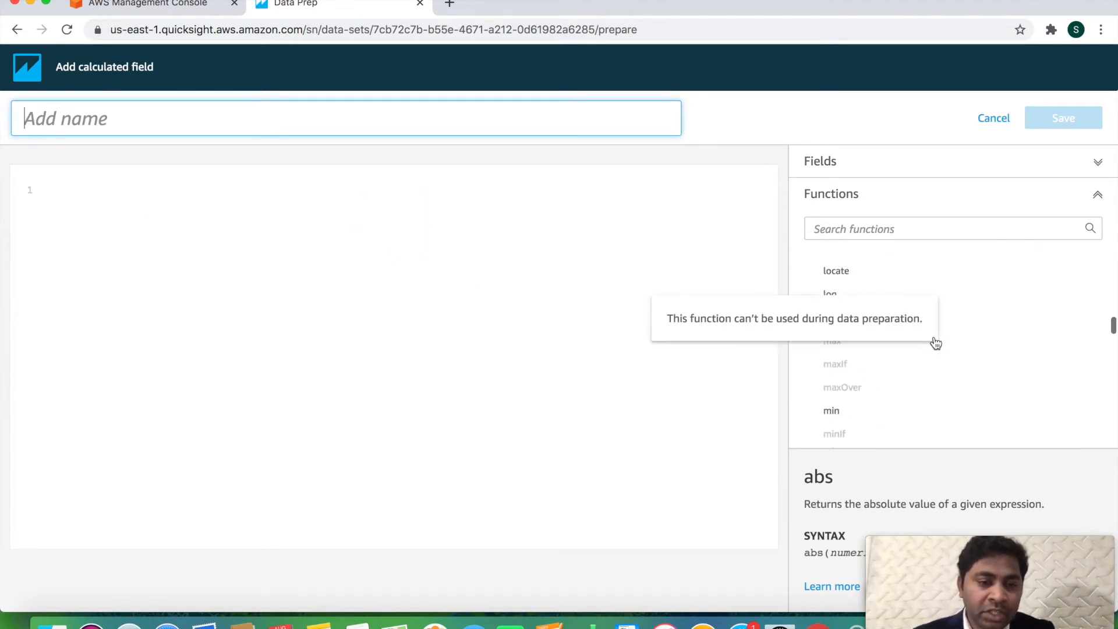
scroll(936, 343, up, 8)
scroll(936, 343, up, 10)
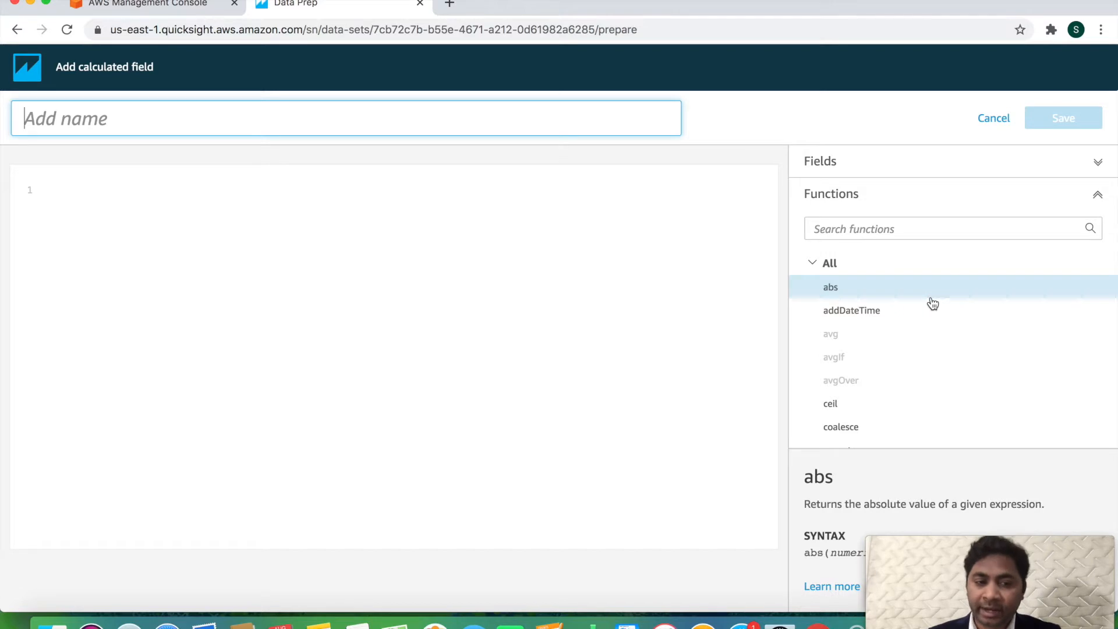
click(997, 118)
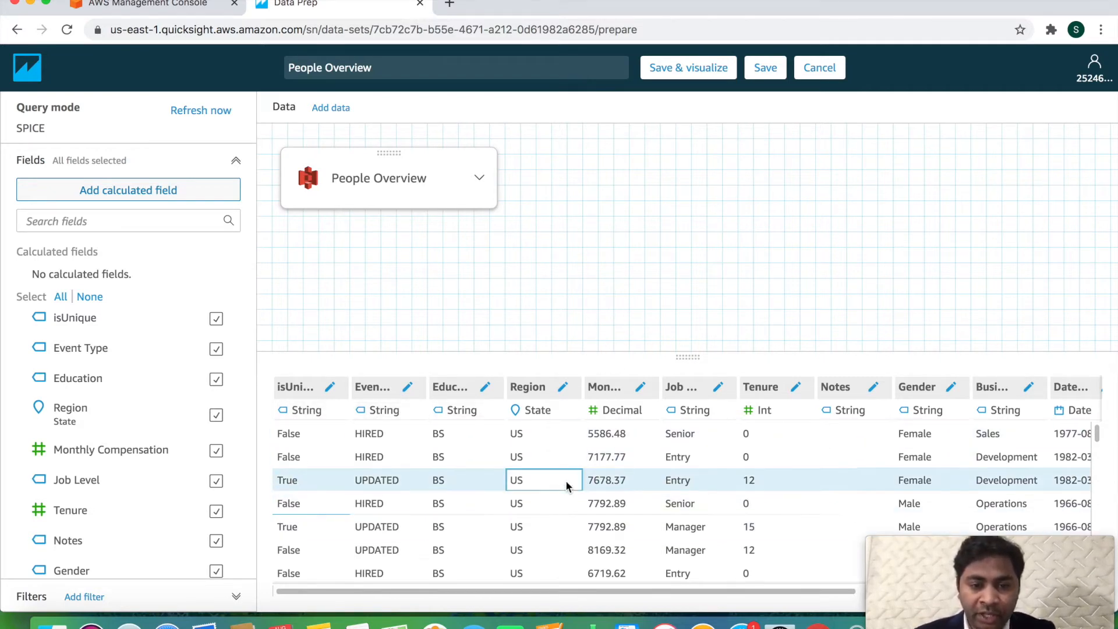
Examine the data preview while widening the Job Level column, and show the options of the People Overview table
drag(688, 590, 933, 590)
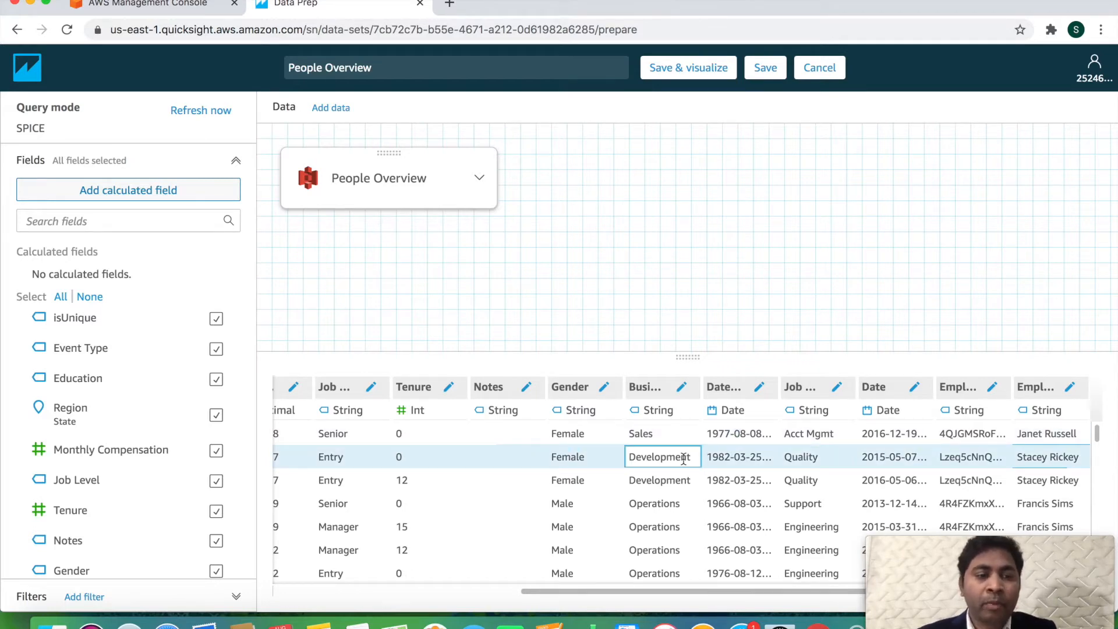
drag(643, 591, 608, 590)
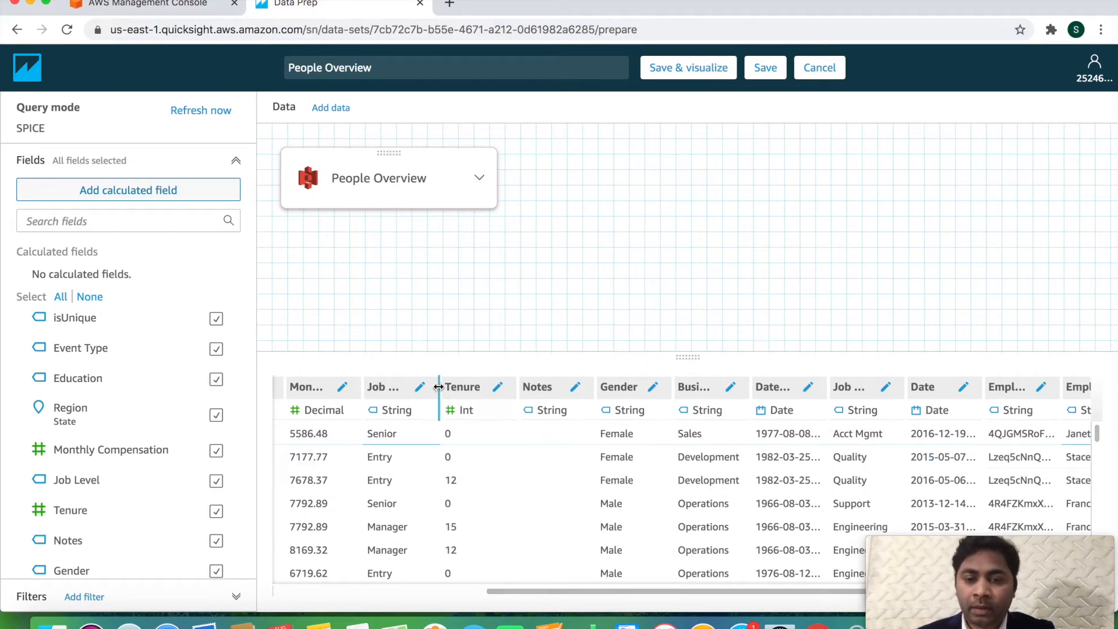
drag(439, 387, 519, 389)
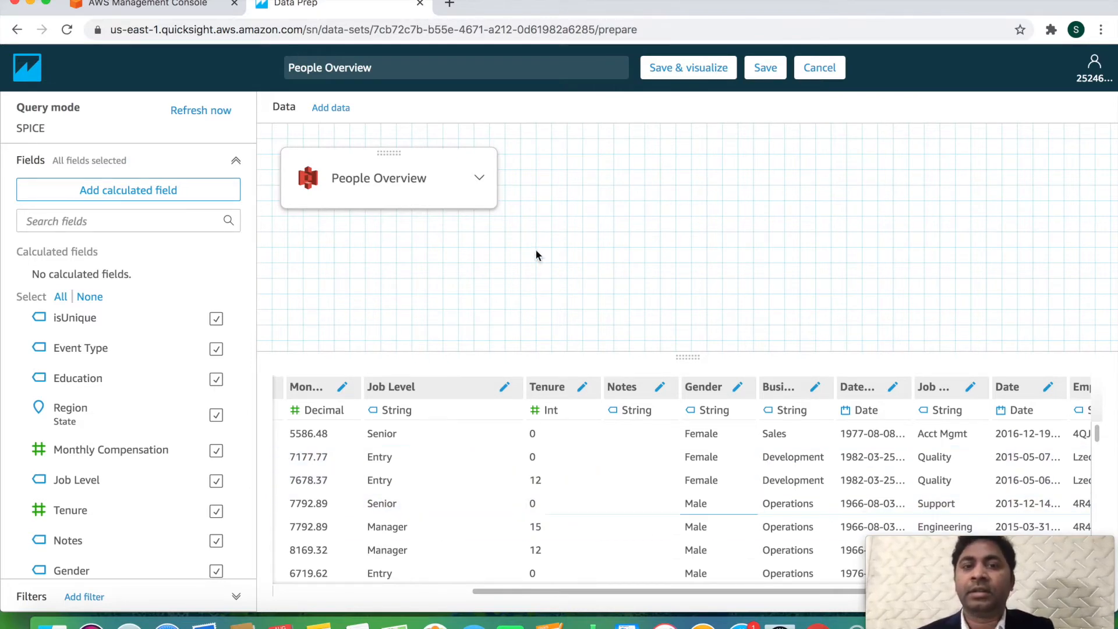
click(477, 177)
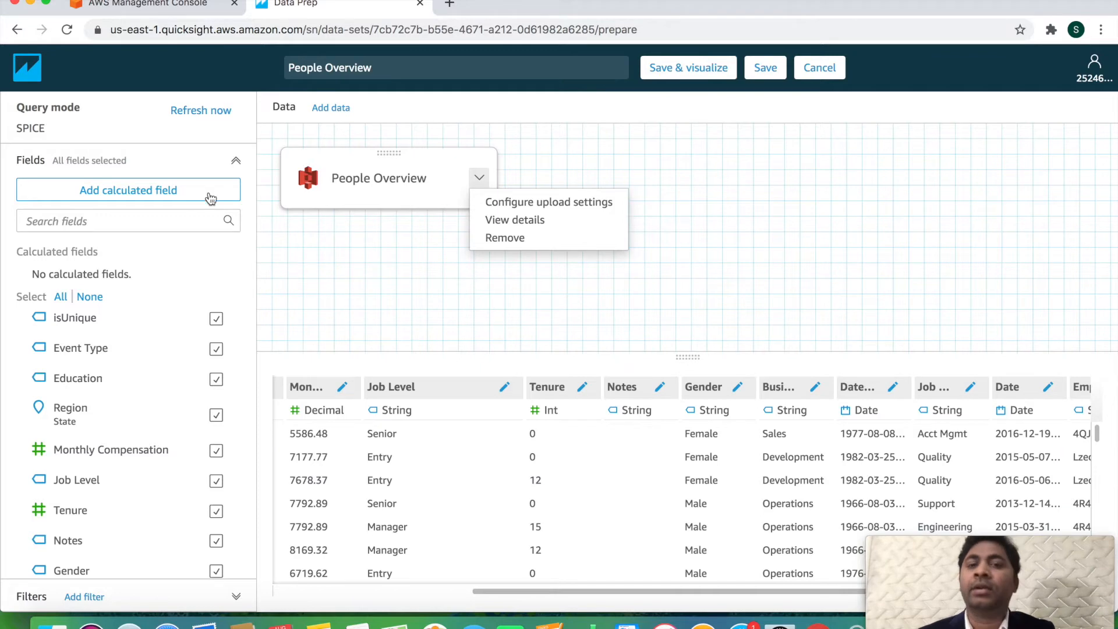
Return to the analyses, open the People Overview analysis, and dismiss the import notification
click(28, 78)
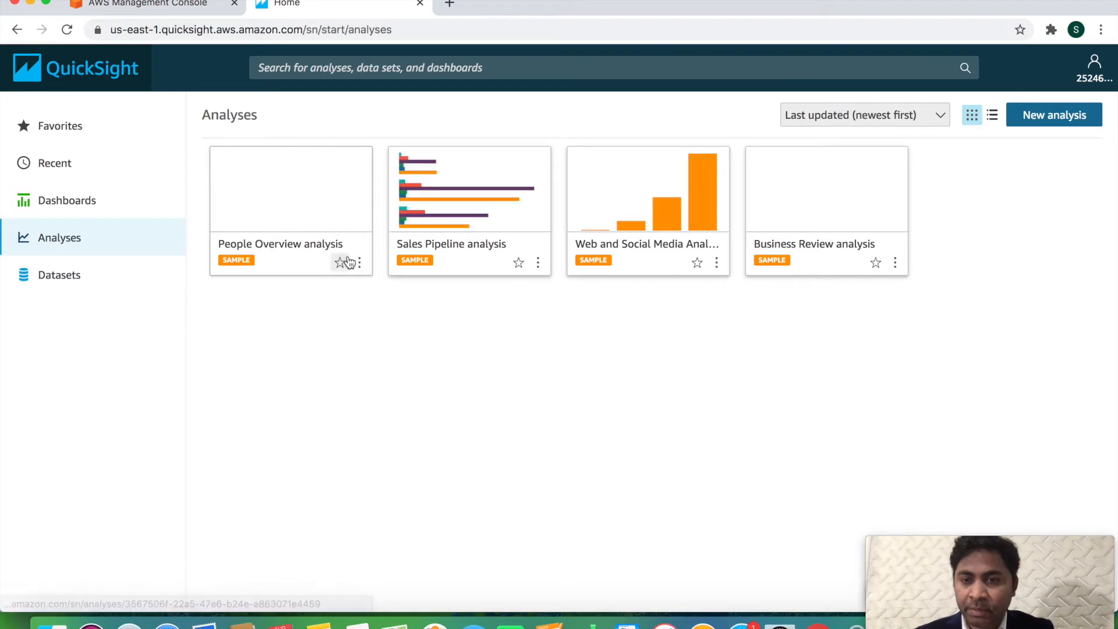
click(360, 262)
click(299, 188)
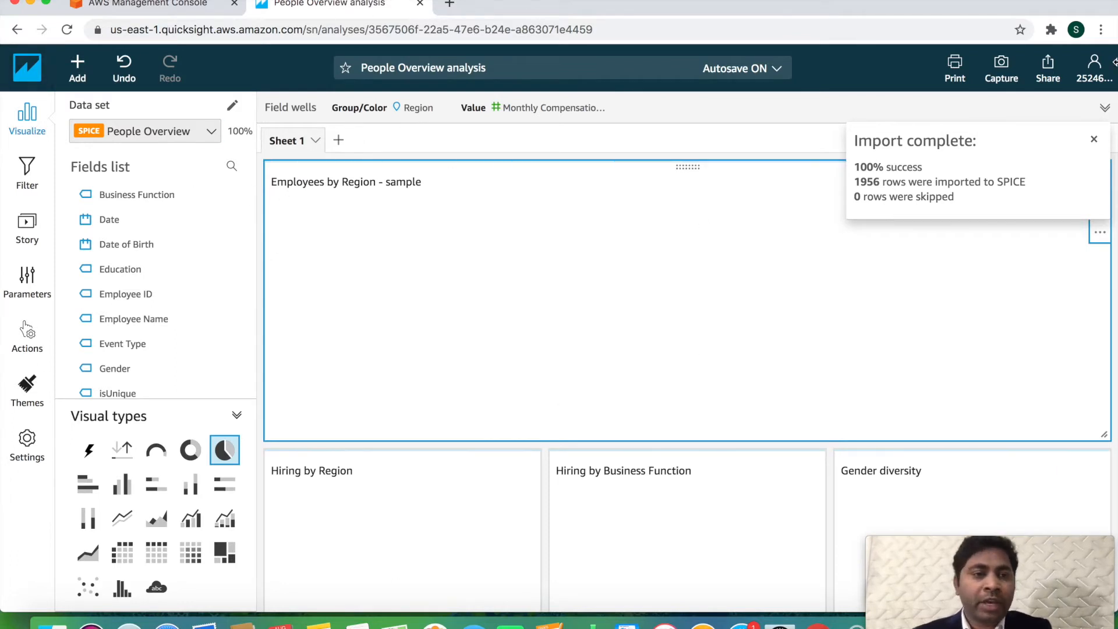
click(1094, 140)
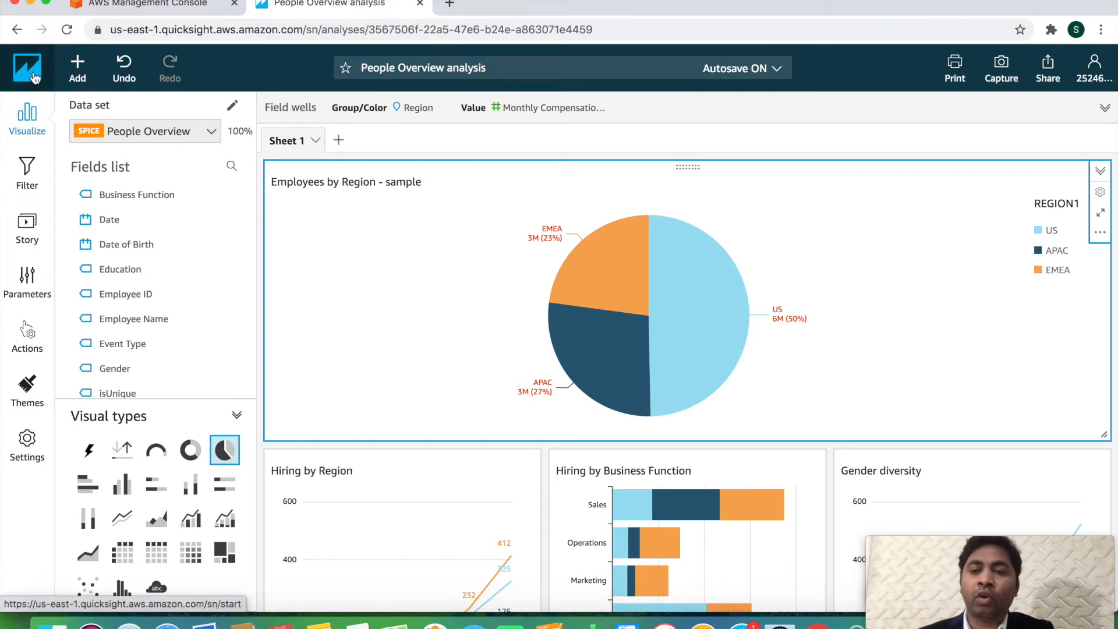
Review what can be added to the analysis and expand the field wells of the Employees by Region pie chart
click(84, 78)
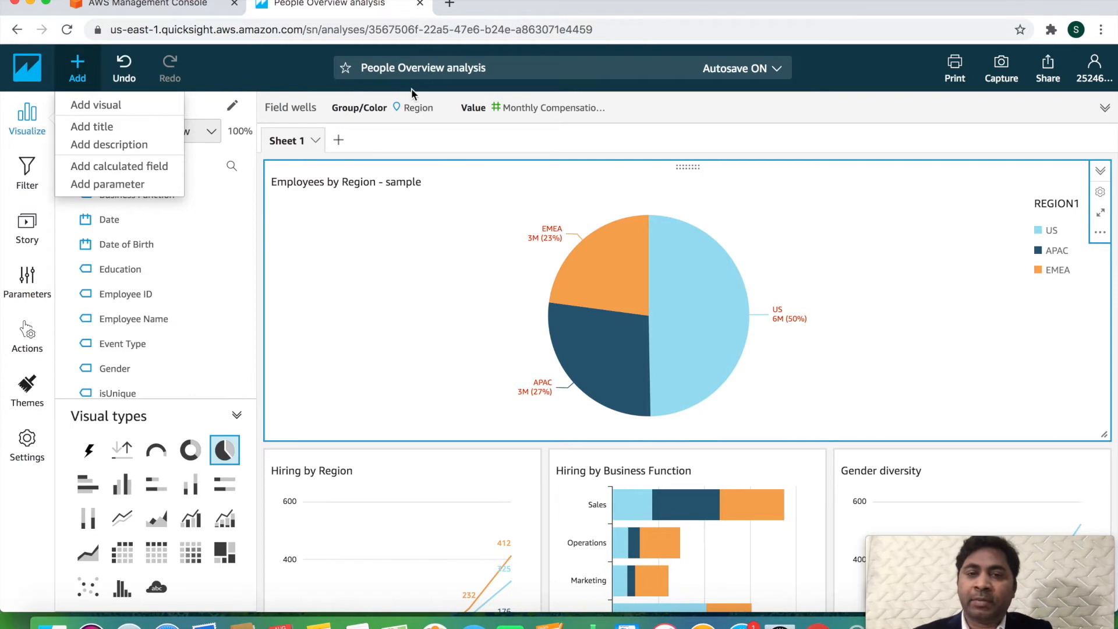
click(522, 99)
click(437, 68)
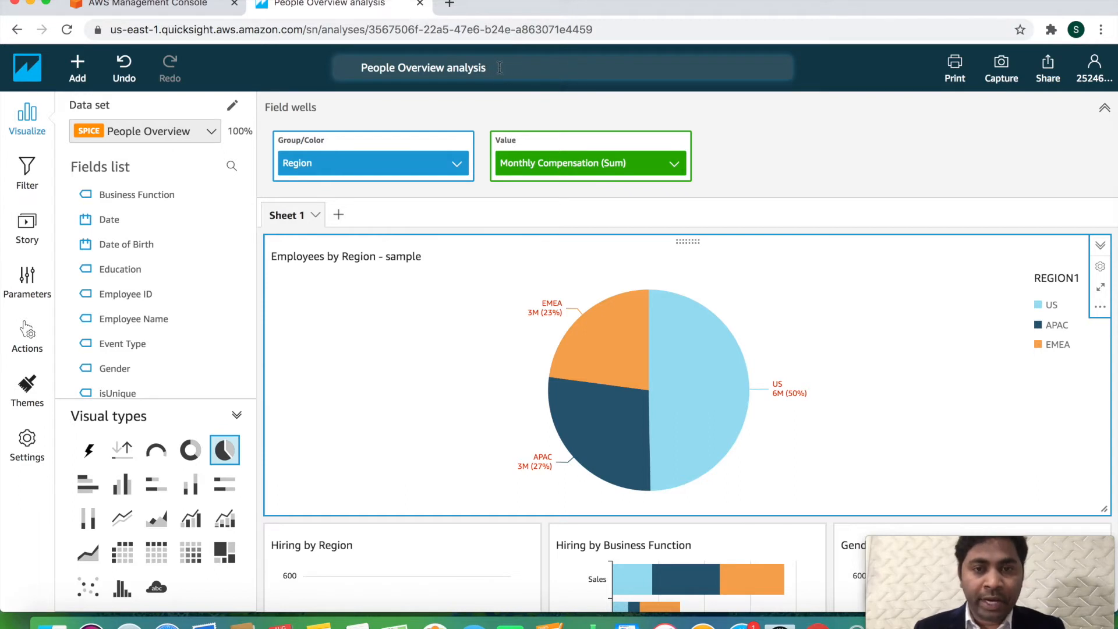
click(833, 87)
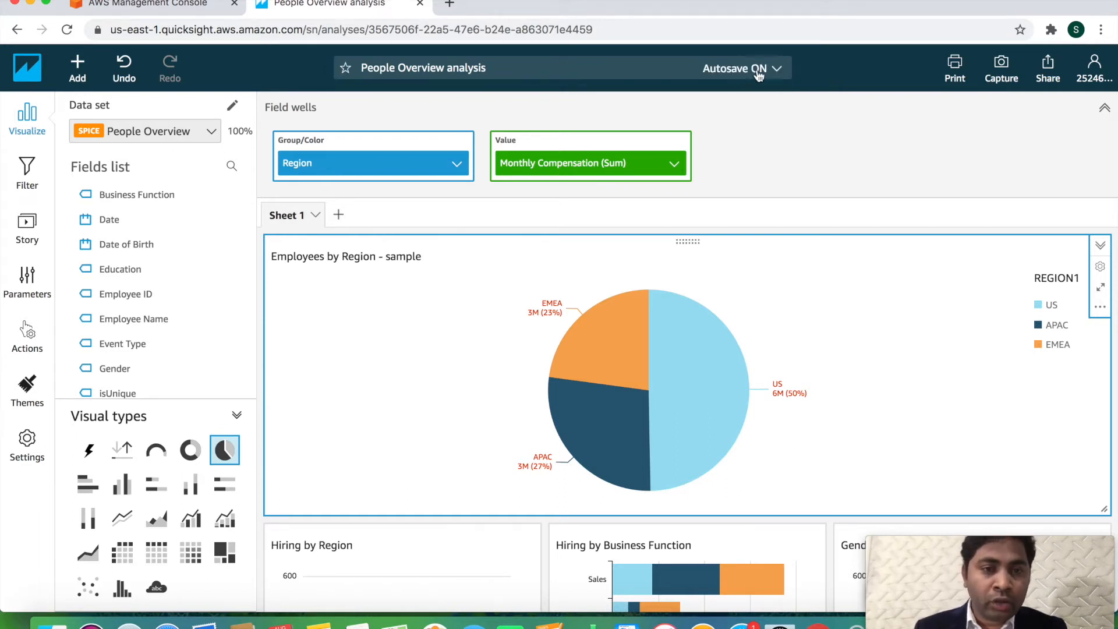
Keep the analysis set to Autosave ON and look through the dataset's fields list
click(778, 69)
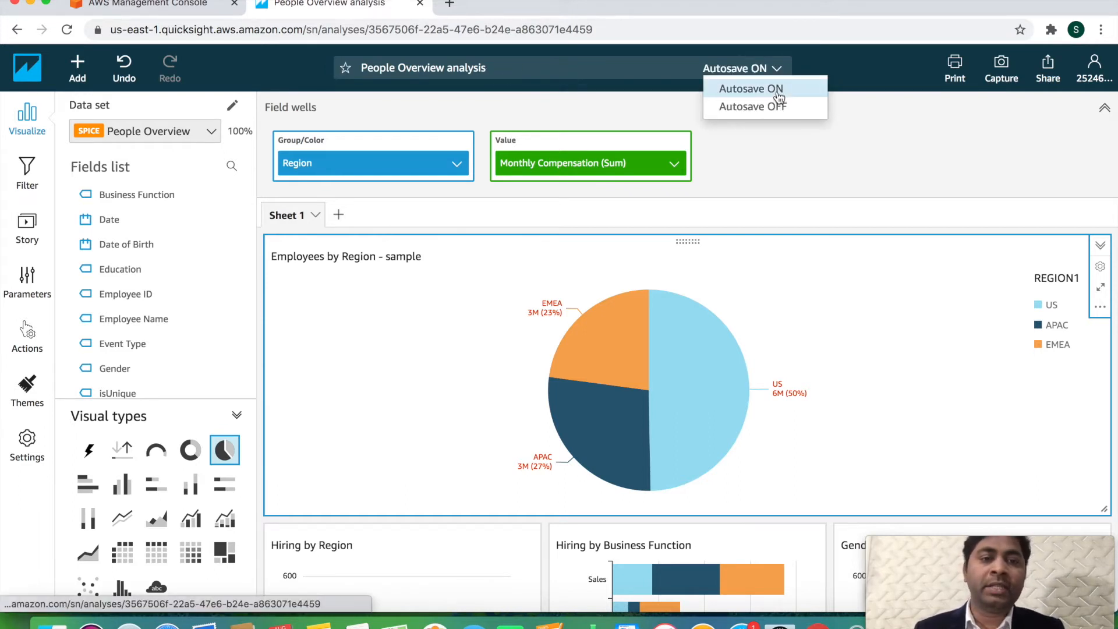
click(778, 92)
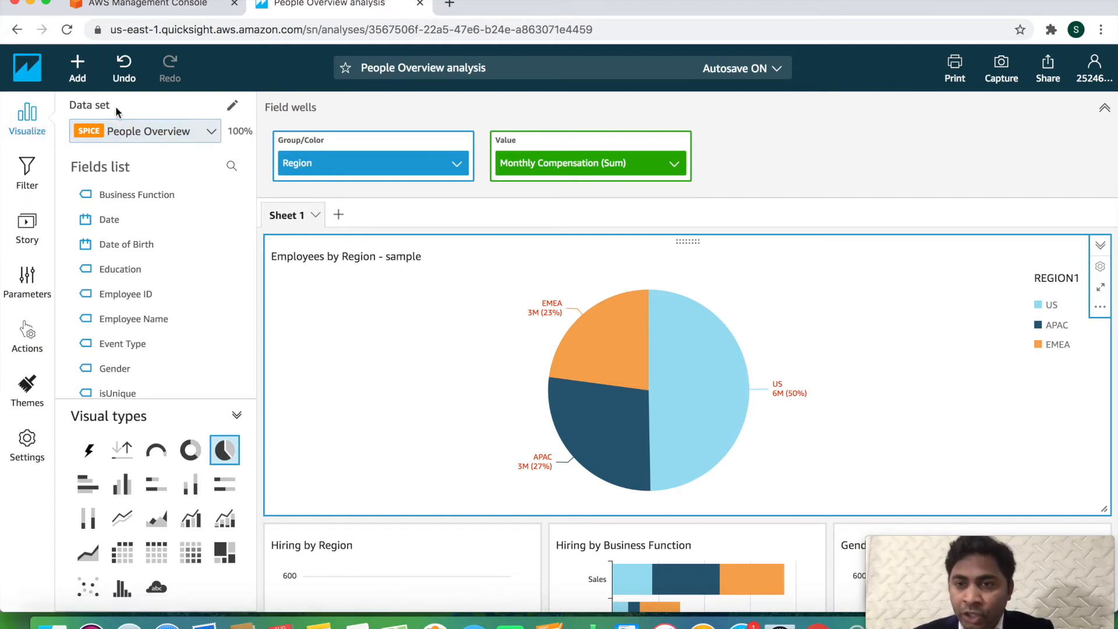
scroll(146, 245, down, 3)
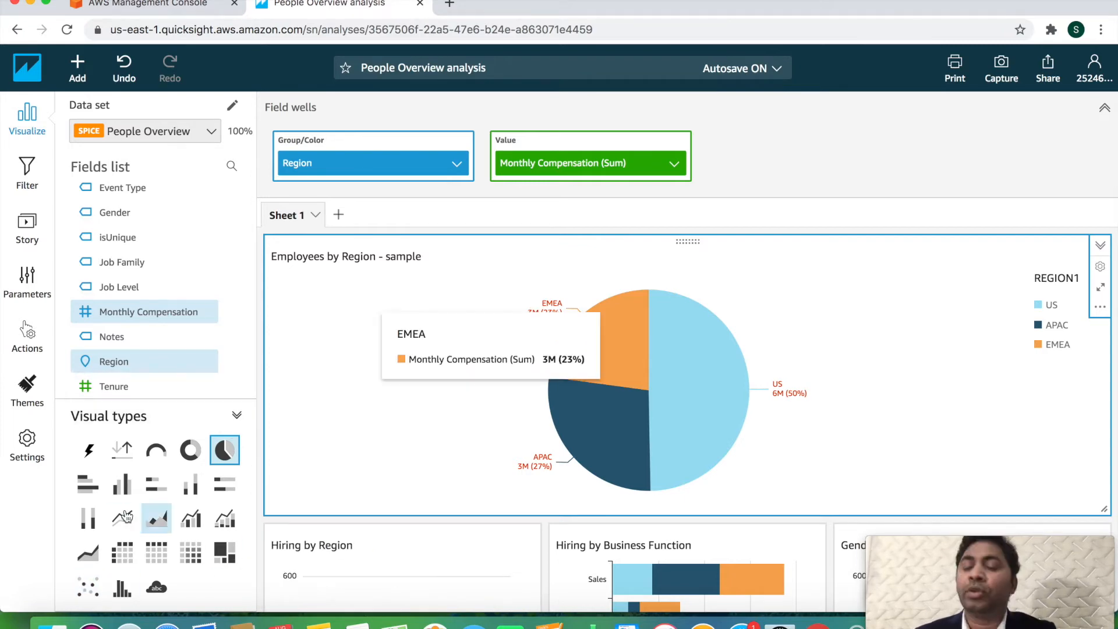
View the fields available for filtering the pie chart, and show the analysis's storyboard
click(27, 177)
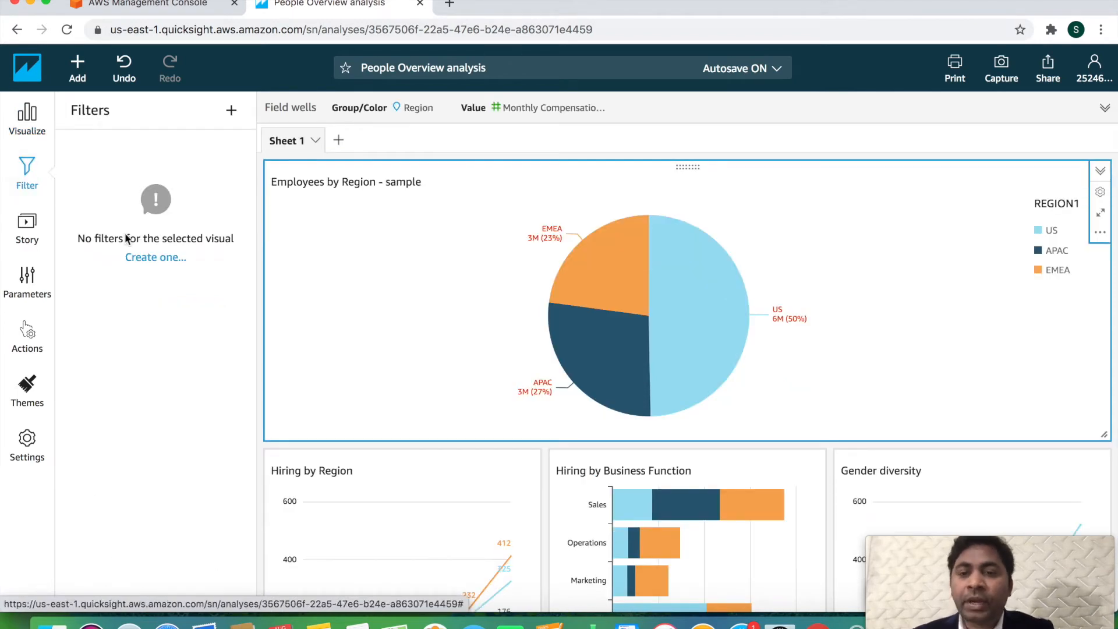
click(241, 117)
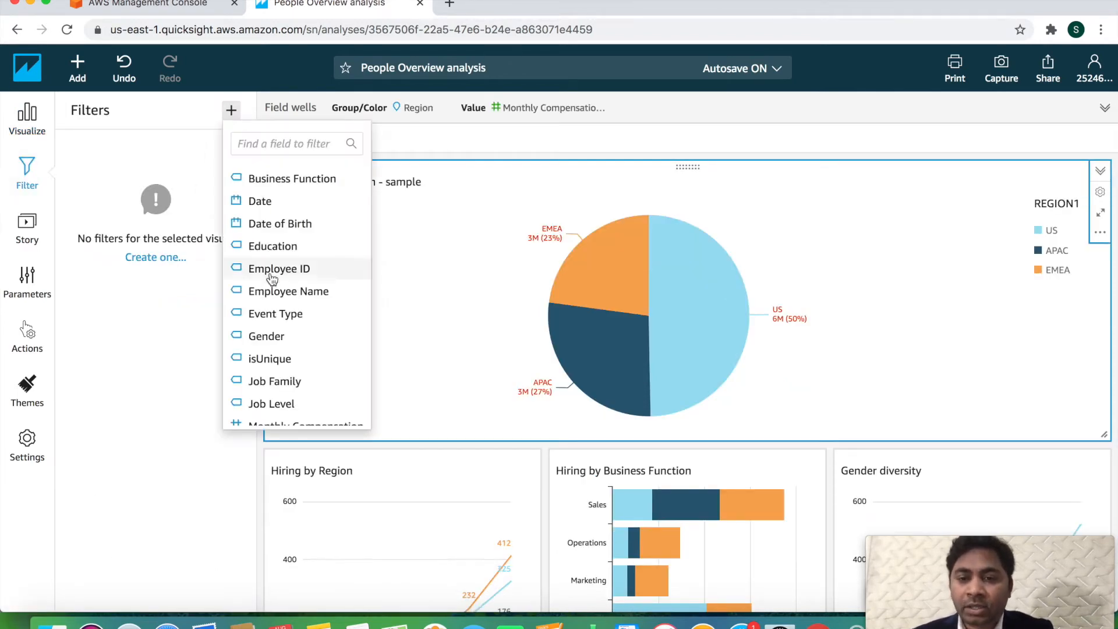
scroll(298, 208, up, 1)
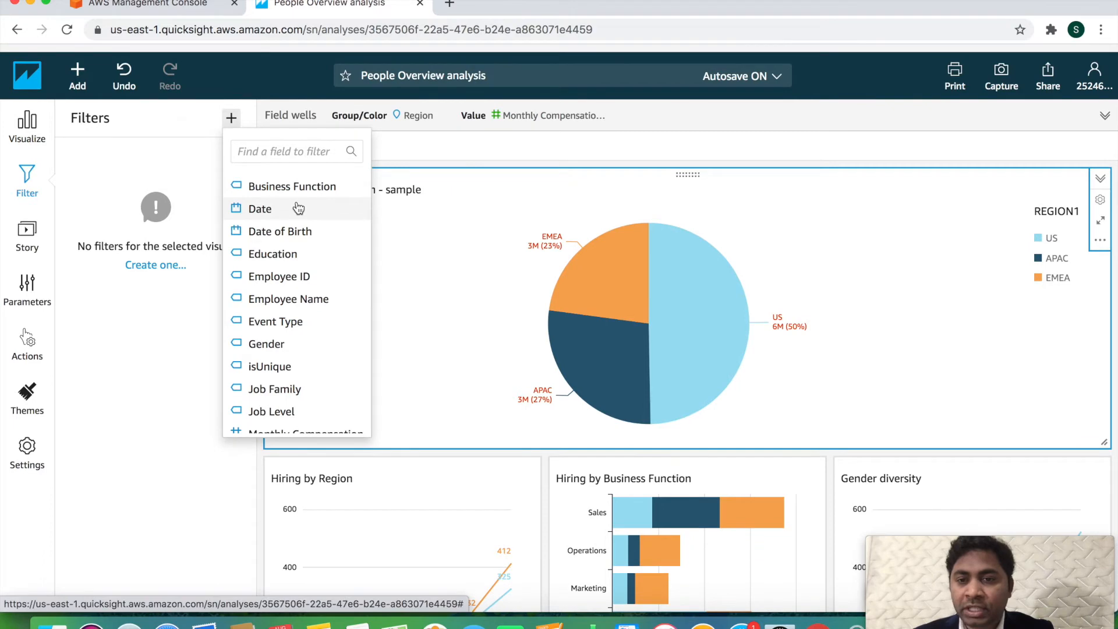
click(28, 228)
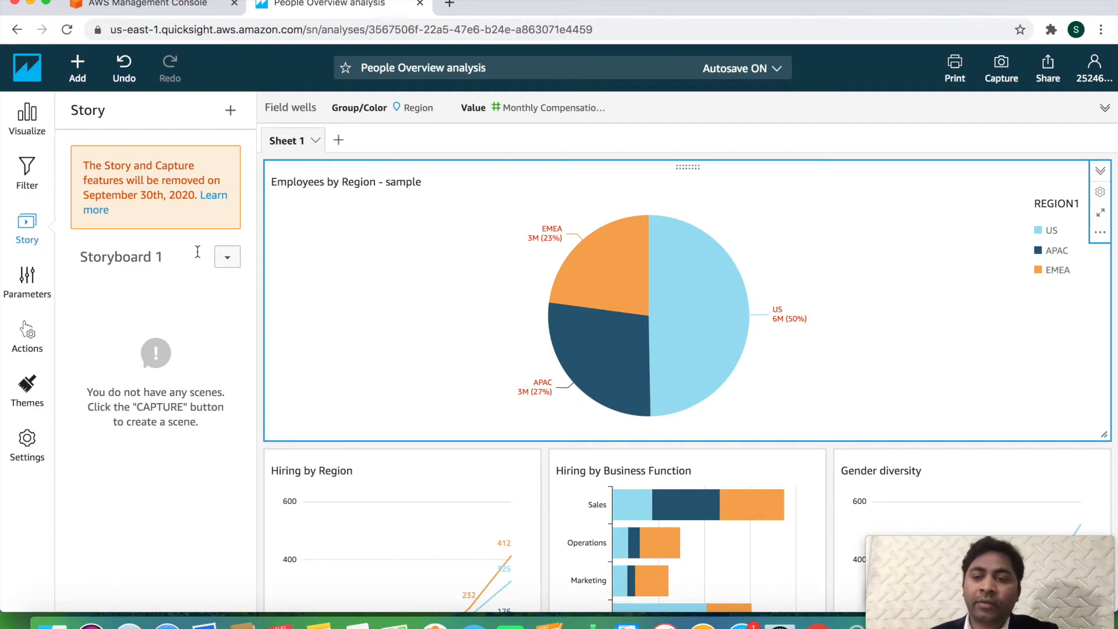
View the parameters and the actions options available for the analysis
click(22, 294)
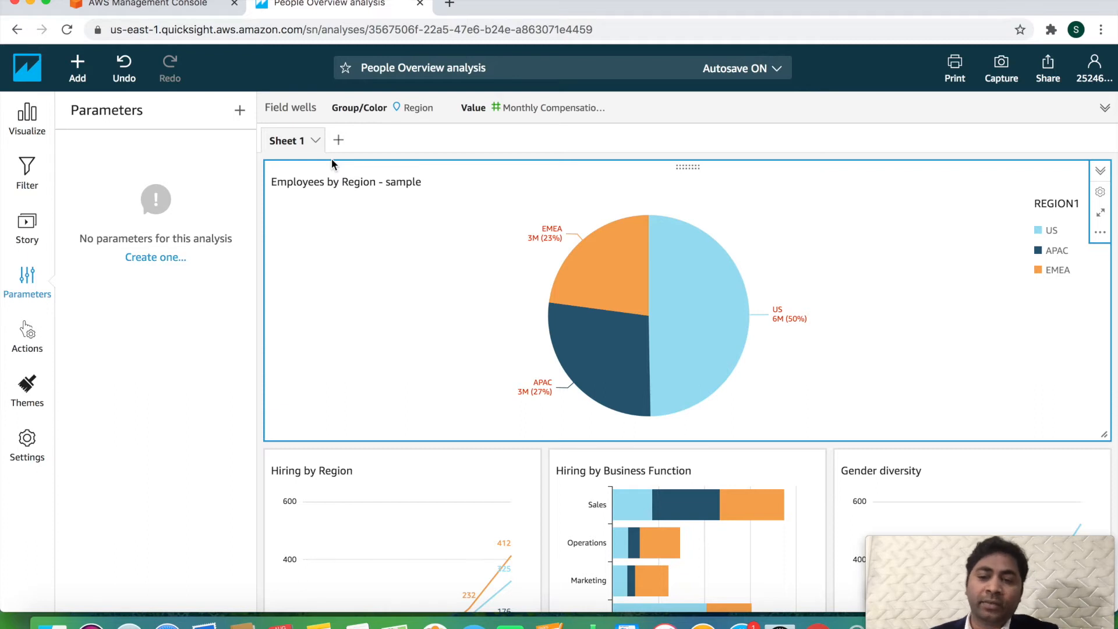
click(27, 341)
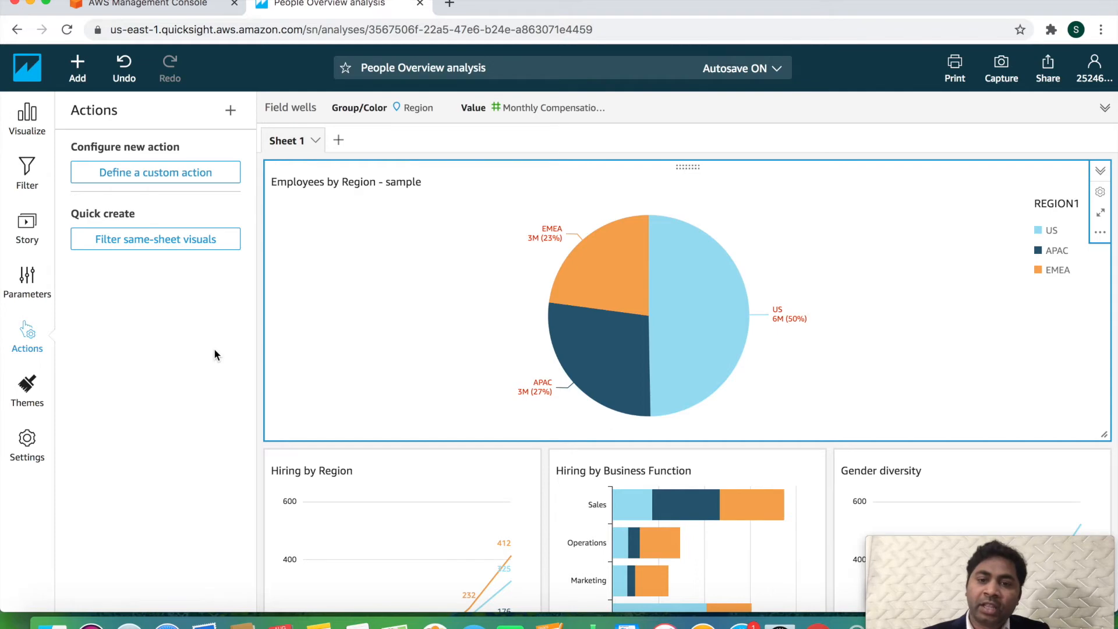
mouse_move(573, 400)
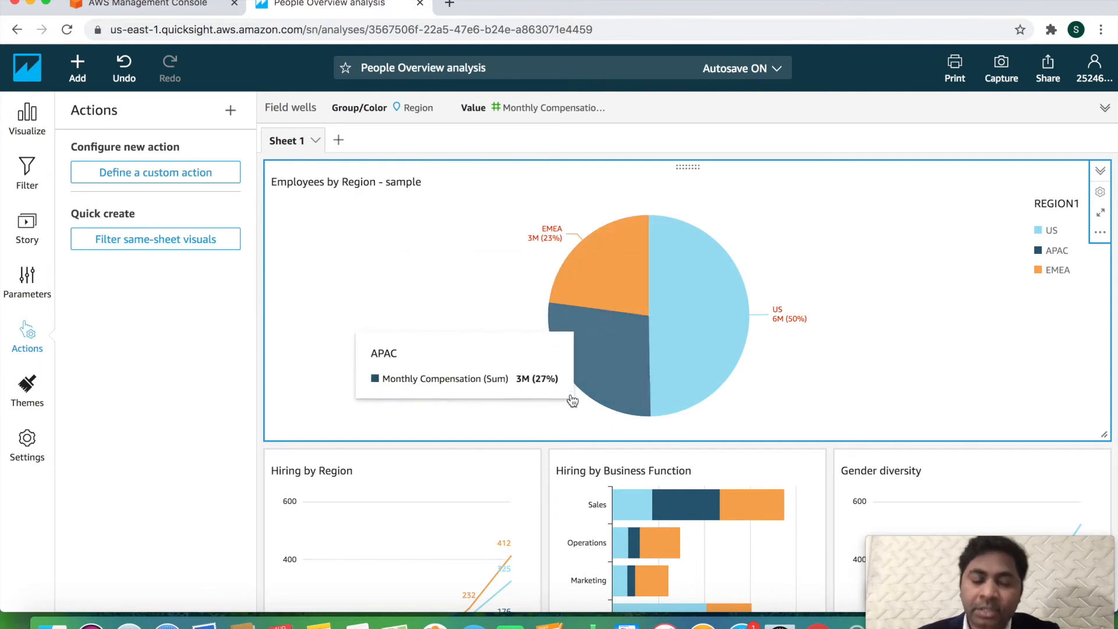
Try the Midnight starter theme on the analysis, look over the visuals, and restore the Classic theme
click(28, 396)
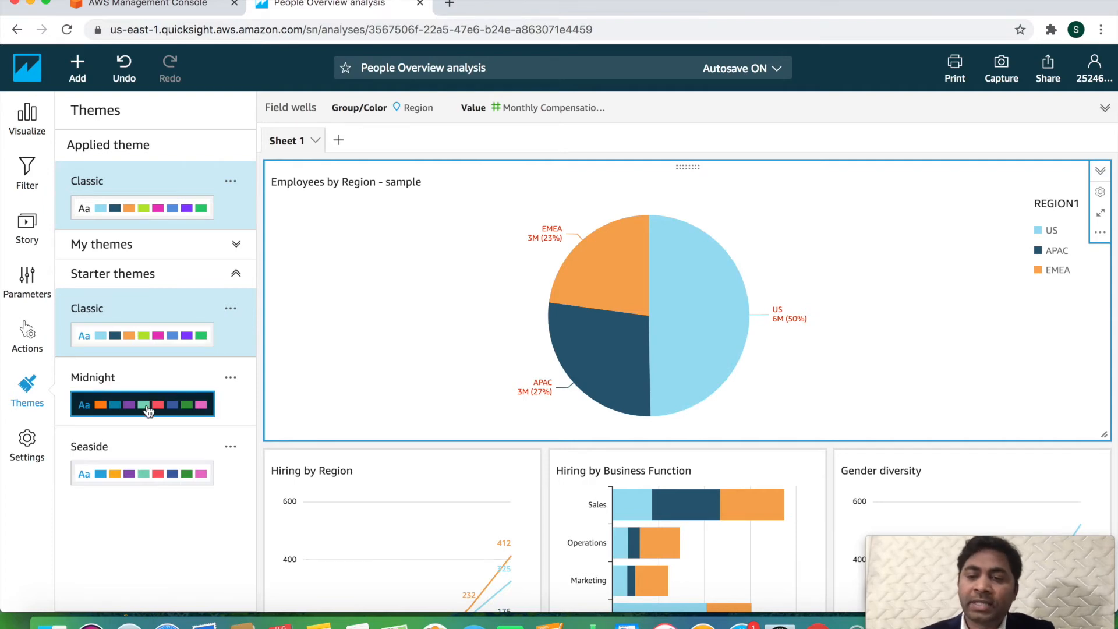
click(146, 406)
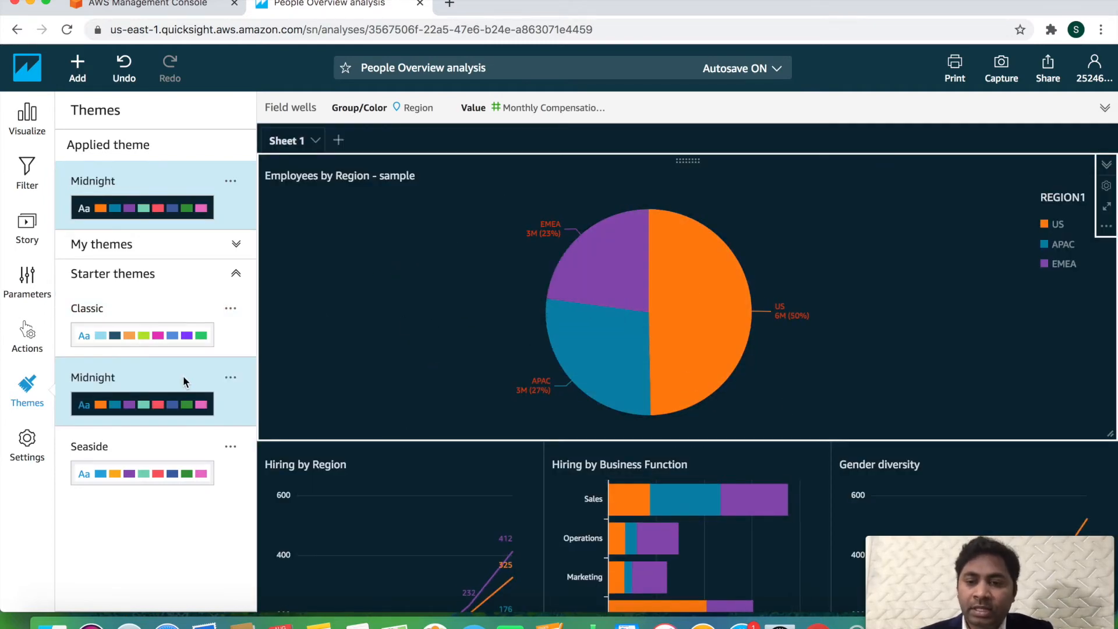
scroll(781, 437, down, 10)
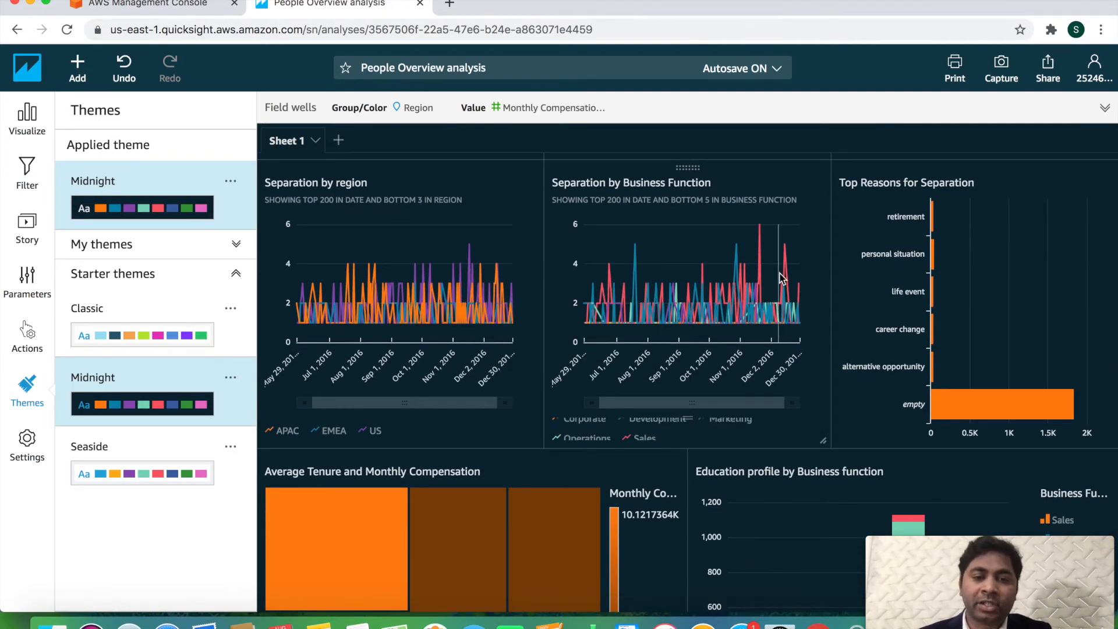
scroll(781, 379, up, 10)
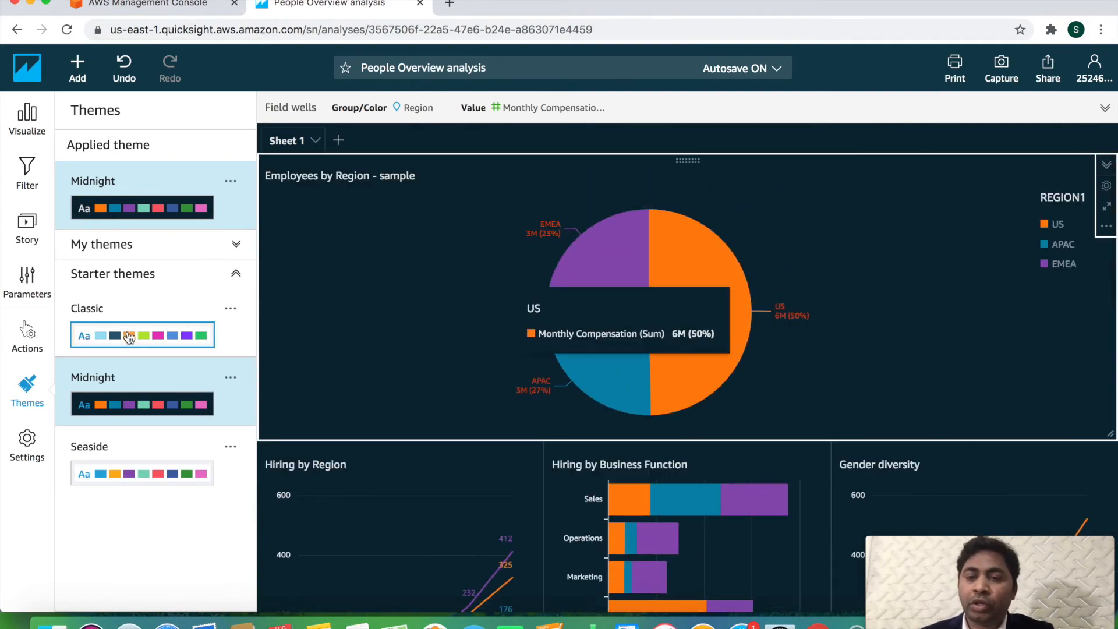
click(128, 334)
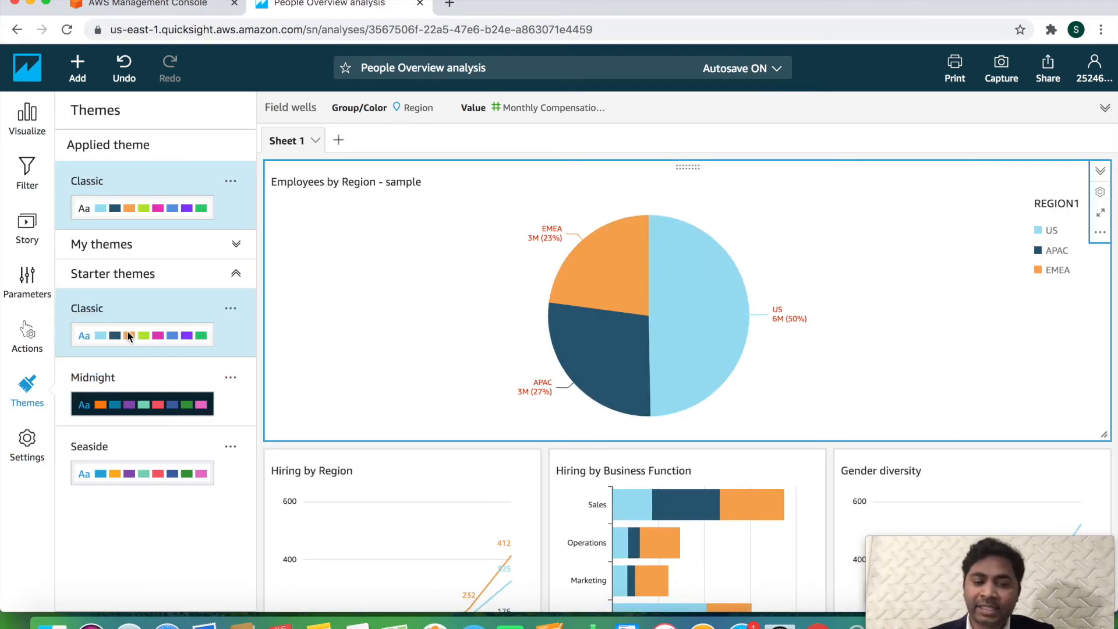
View the analysis's scaling mode settings and return to the fields list and visual types
click(27, 444)
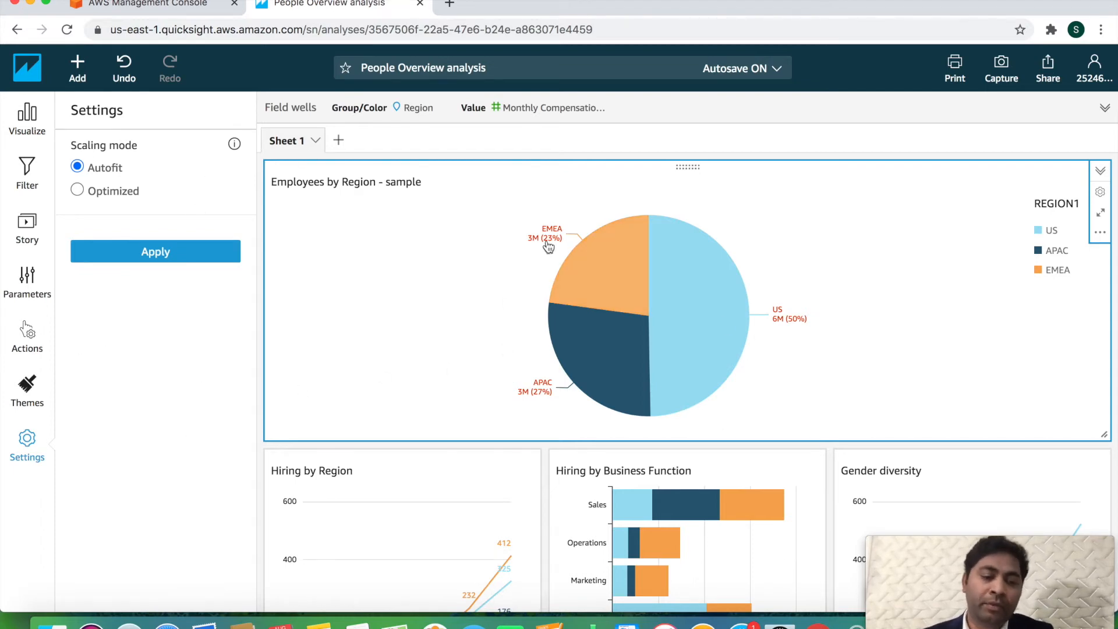
click(26, 119)
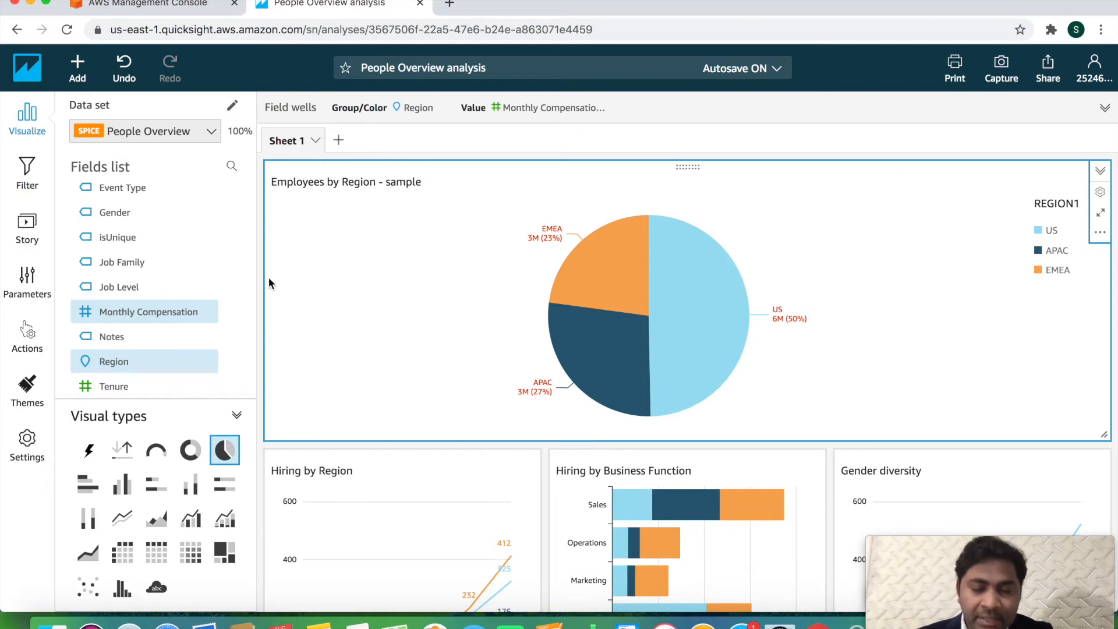
Rename Sheet 1 as People Overview1
double_click(294, 141)
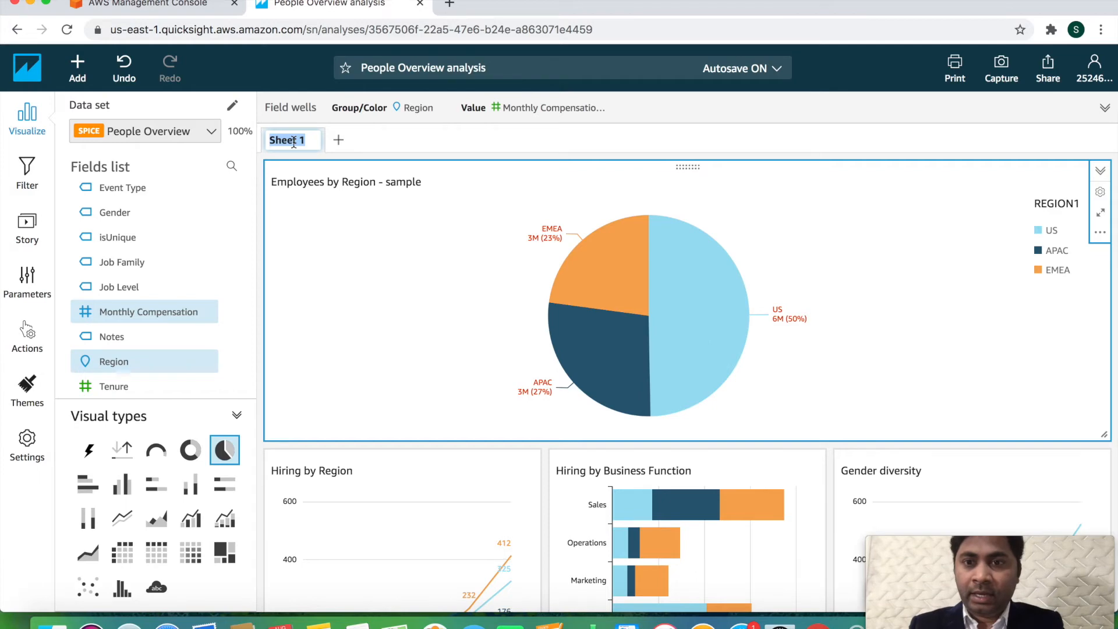
text(PE)
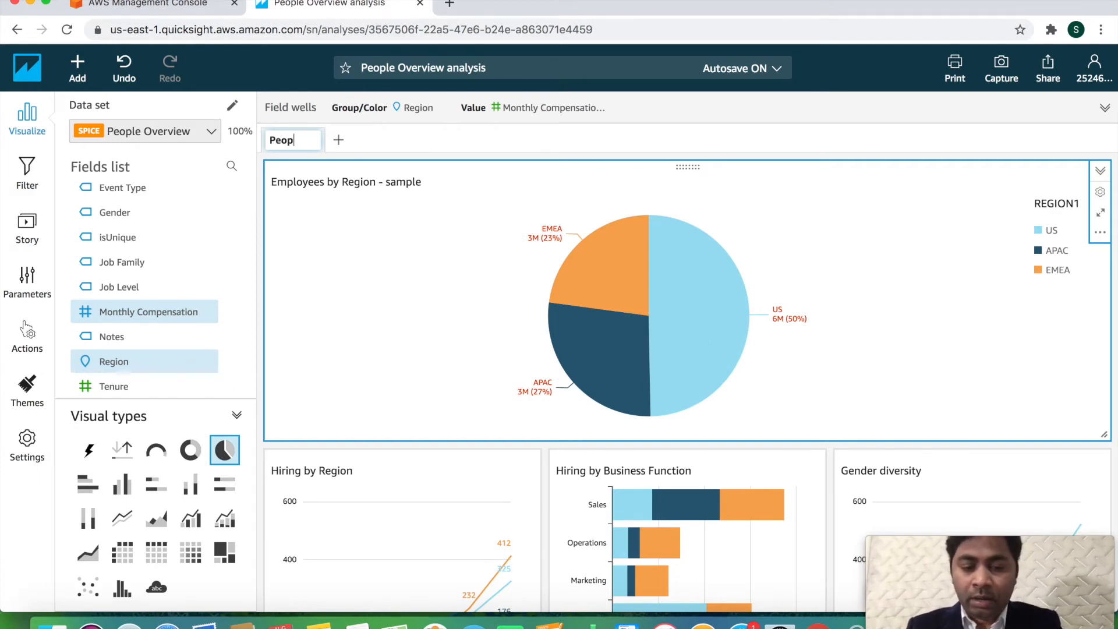
text(ople Overview)
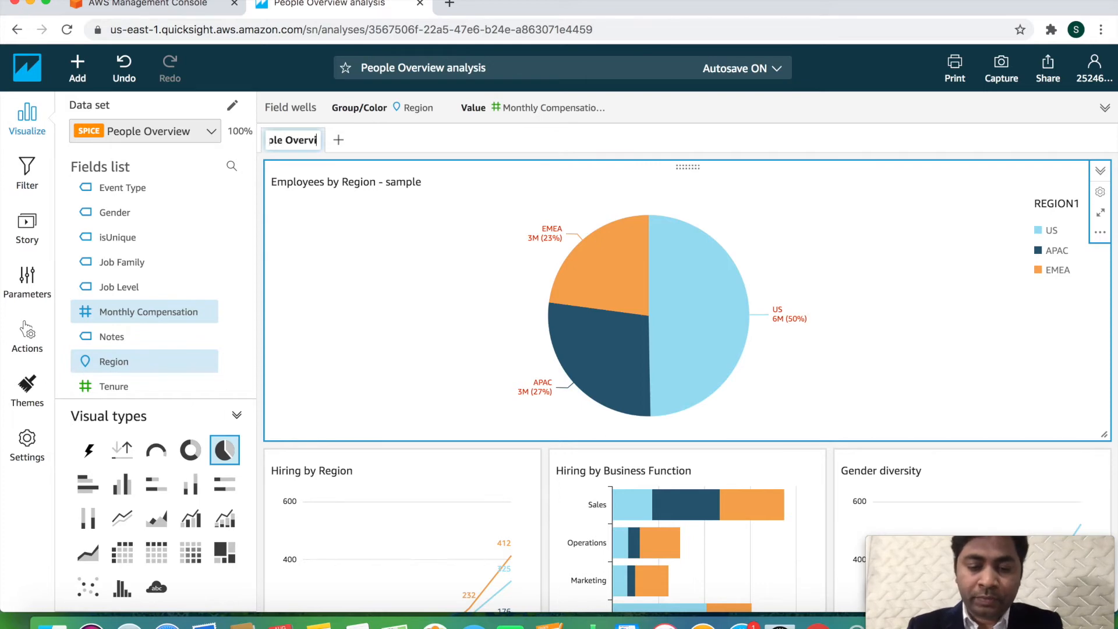
text(1)
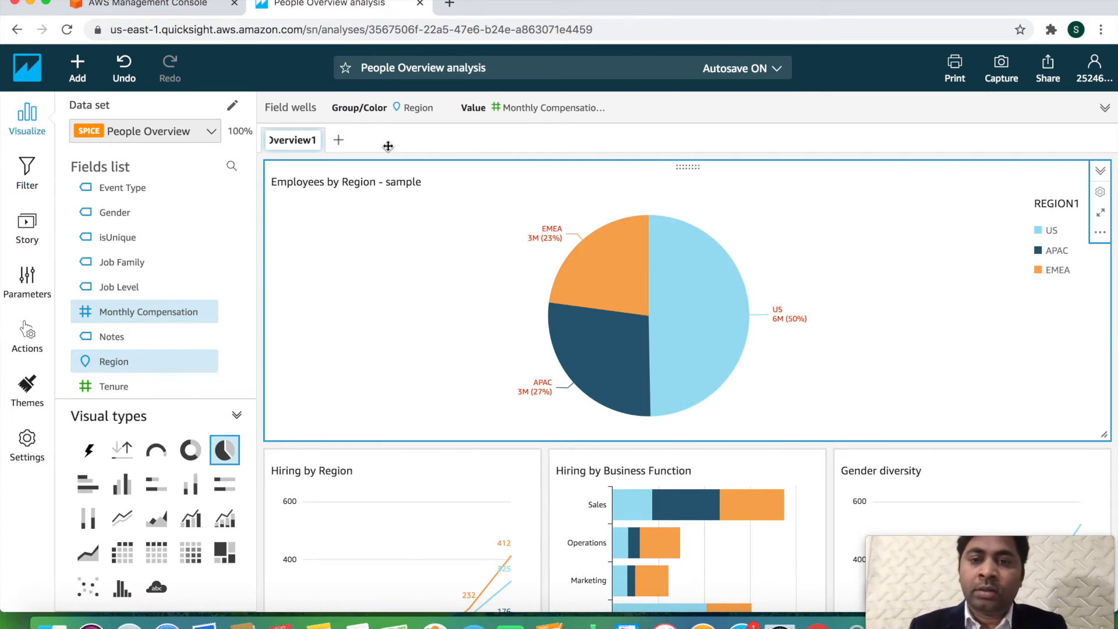
key(Return)
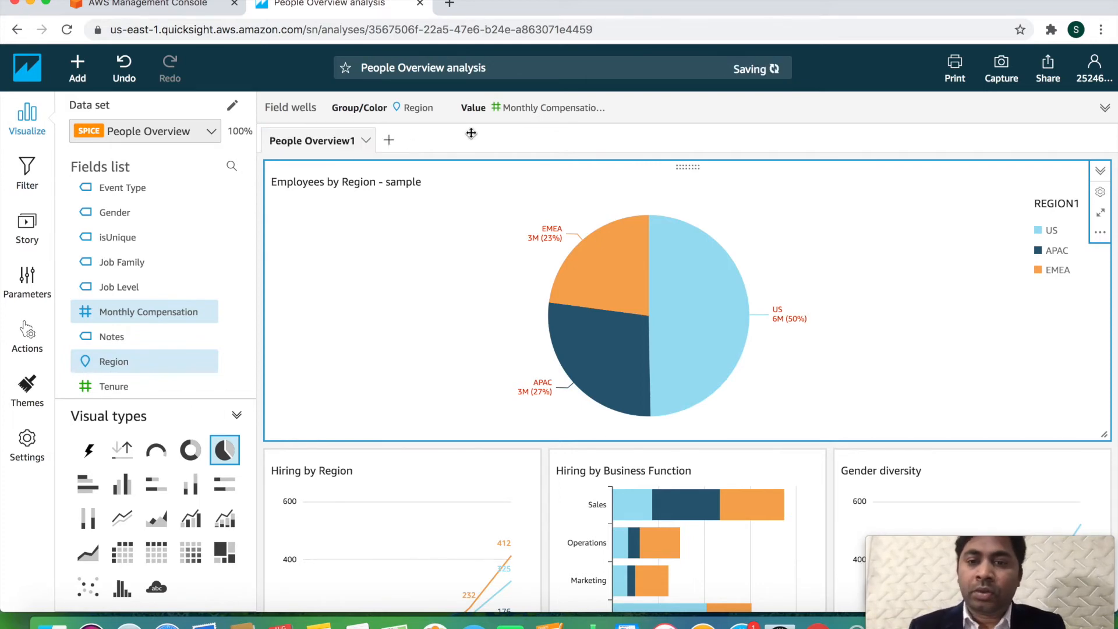
Add three new sheets to the analysis and return to the People Overview1 sheet
click(389, 140)
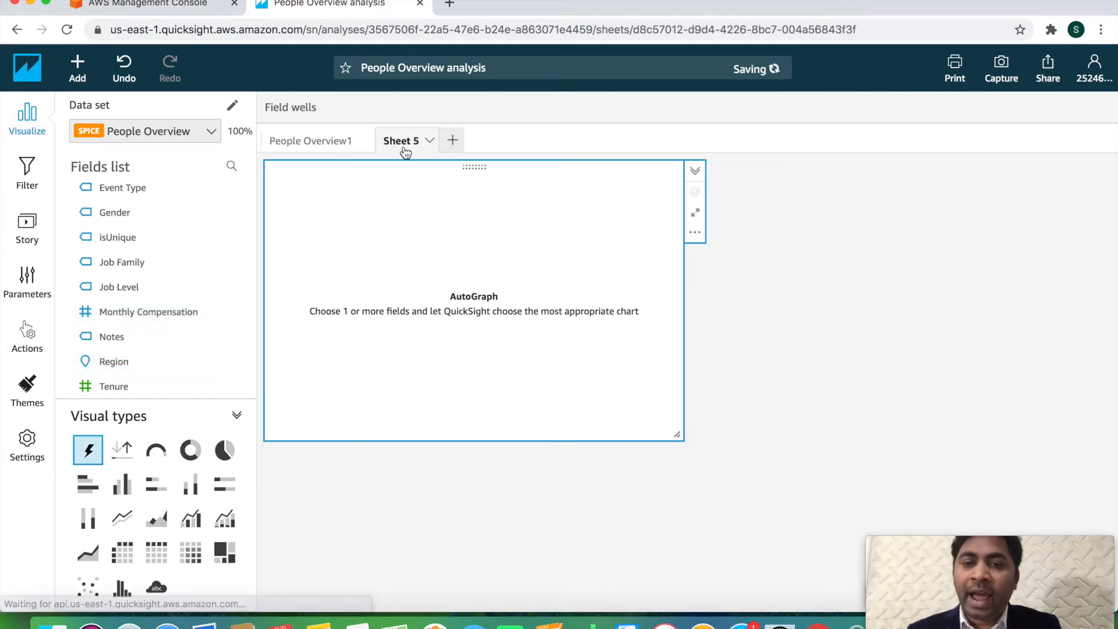
click(465, 141)
click(516, 142)
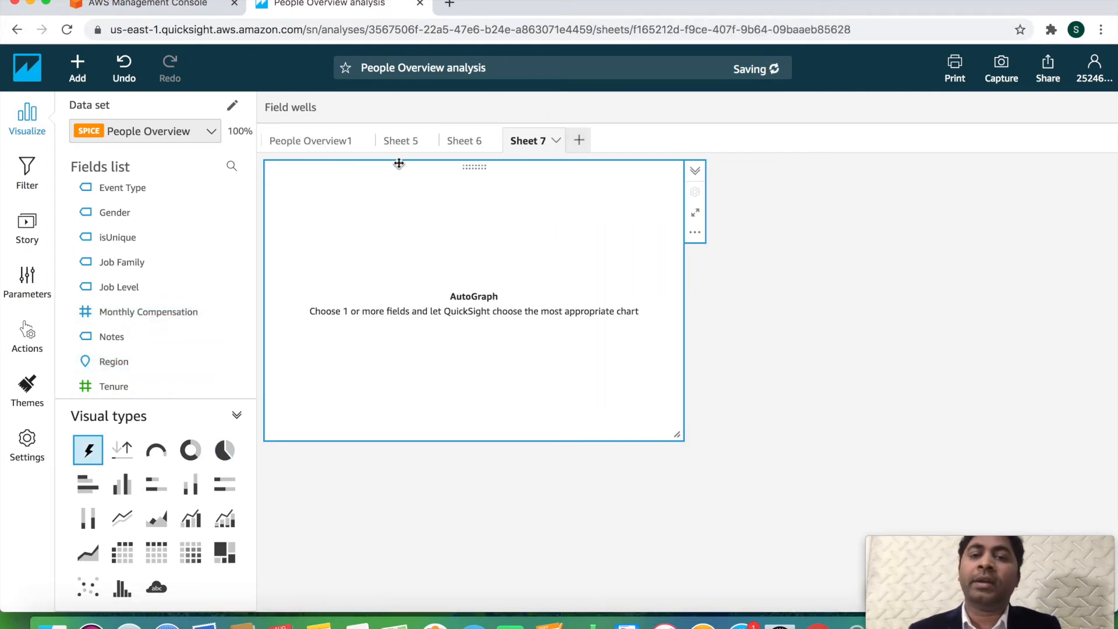
click(320, 142)
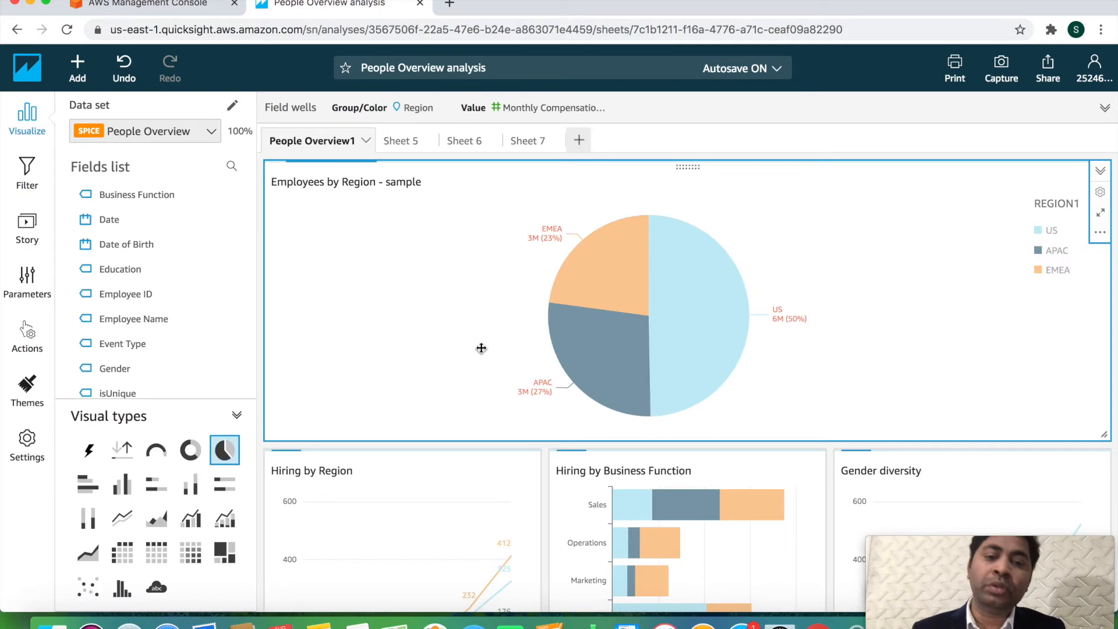
Expand the field wells of the Employees by Region pie chart and set its legend title to Region
click(688, 113)
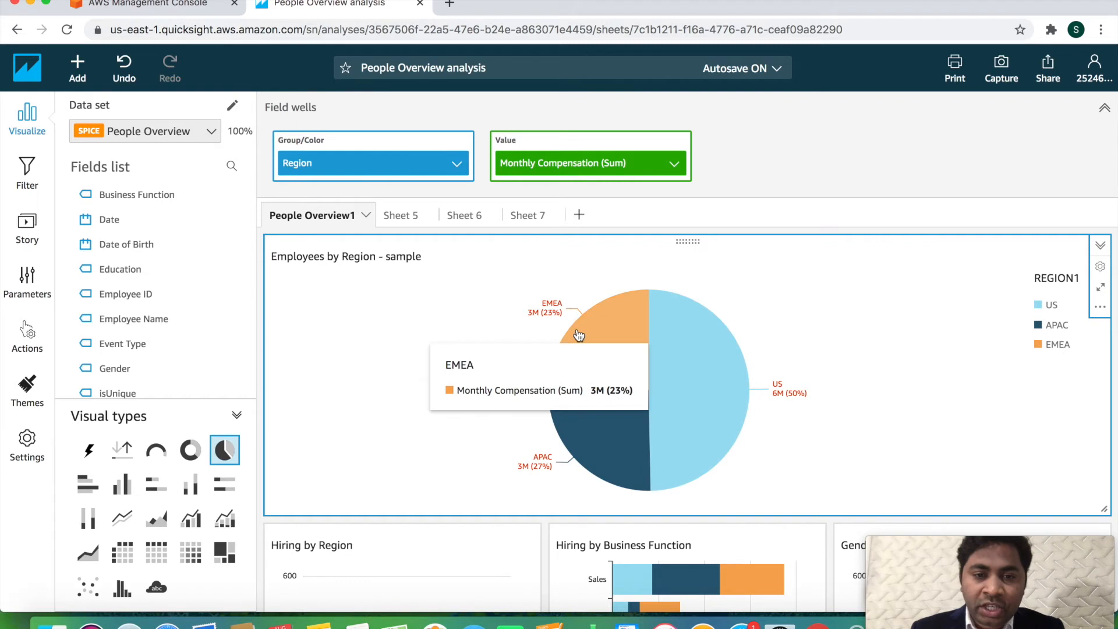
click(1100, 268)
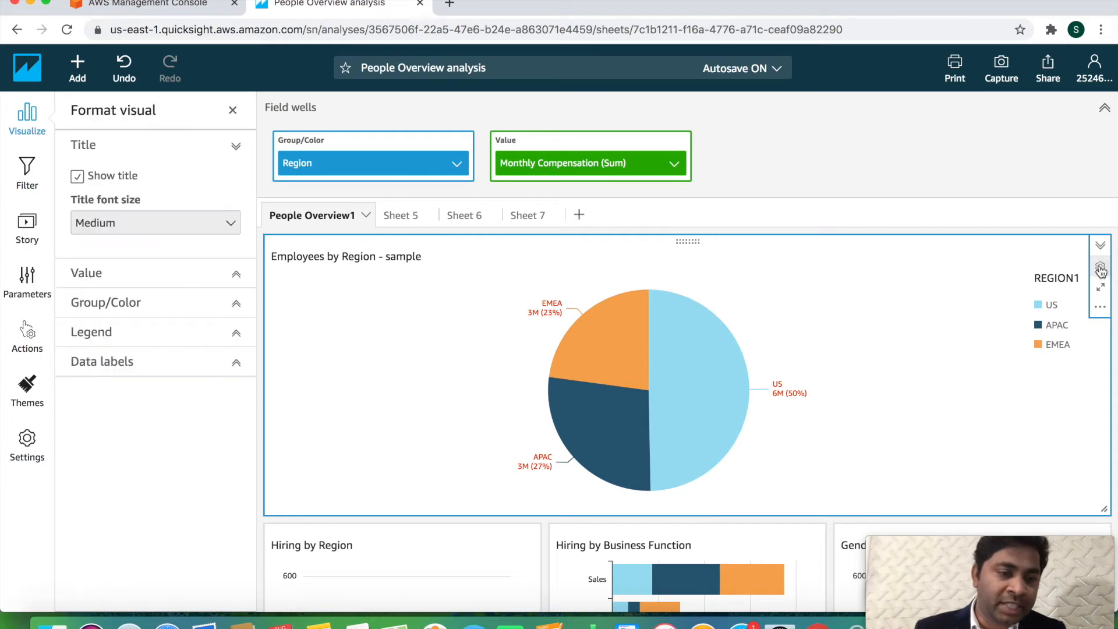
click(131, 339)
click(135, 316)
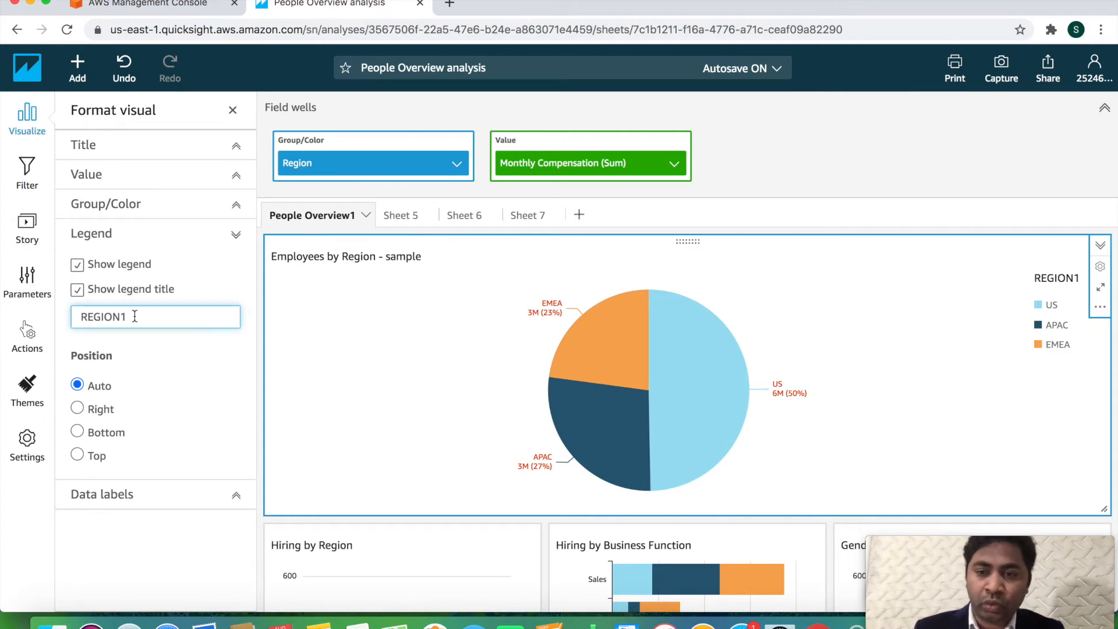
double_click(135, 316)
text(Region)
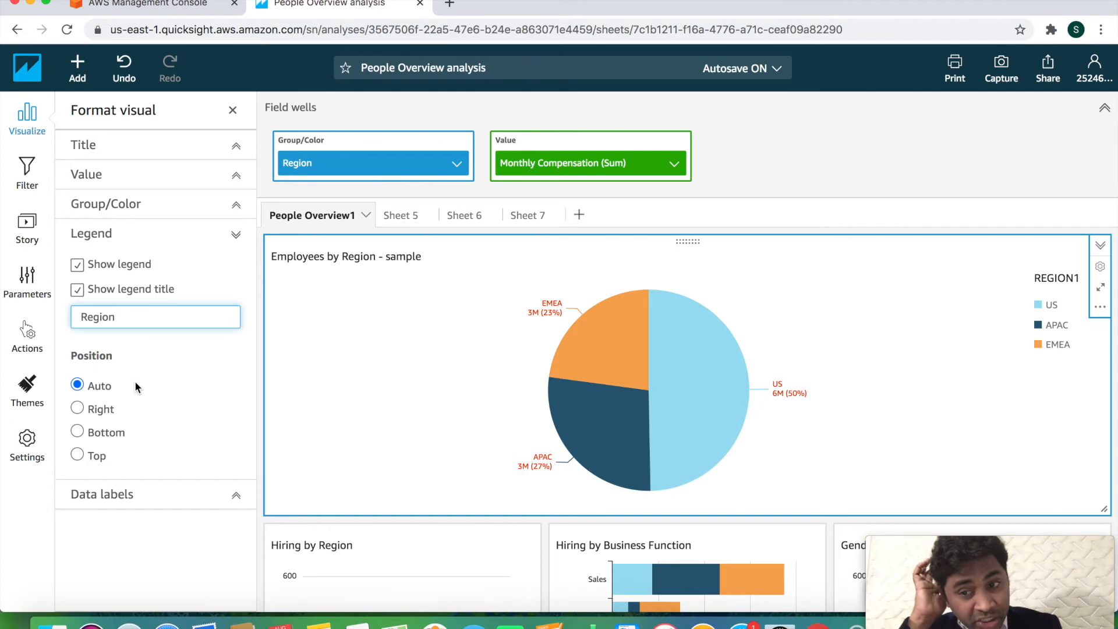
click(158, 546)
Try the Right, Bottom and Top legend positions, restore Auto, and toggle the pie chart's legend off and on
click(100, 411)
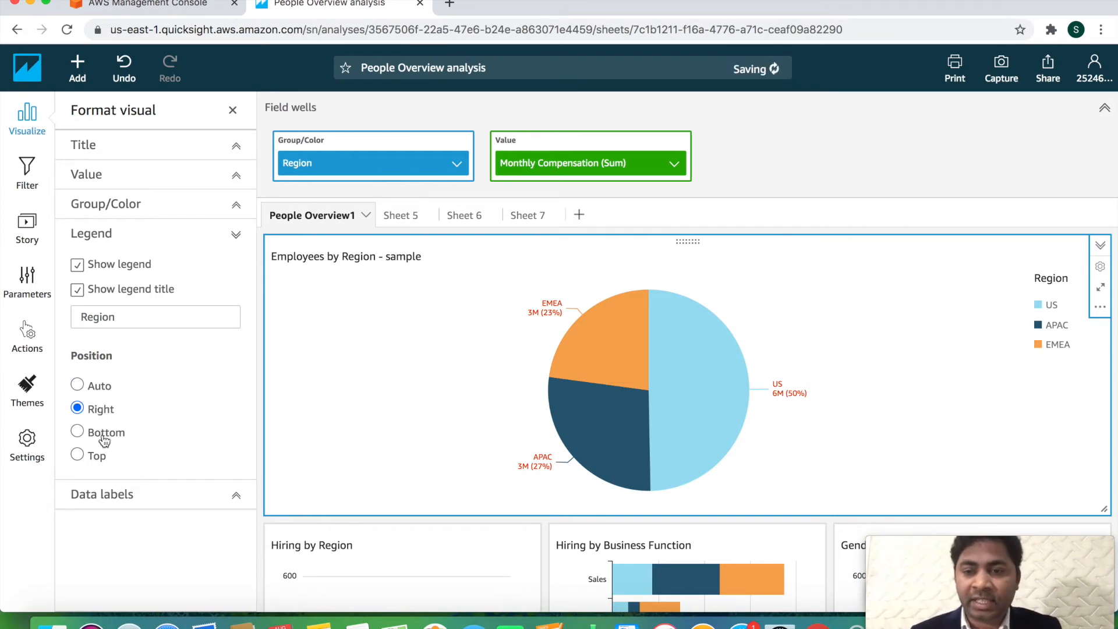
click(104, 441)
click(100, 460)
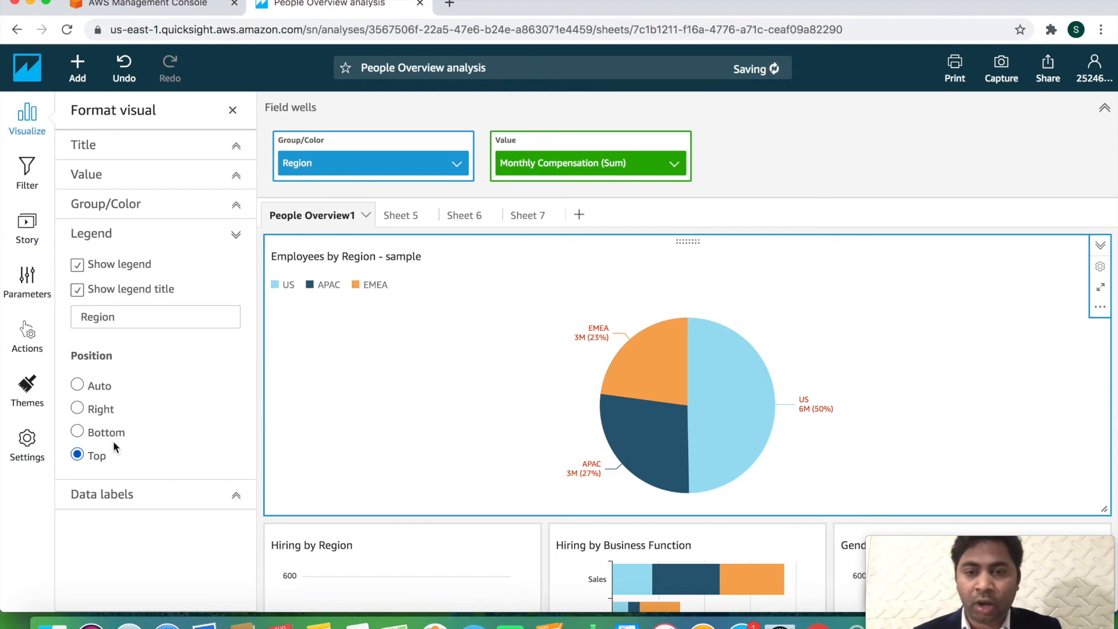
click(95, 387)
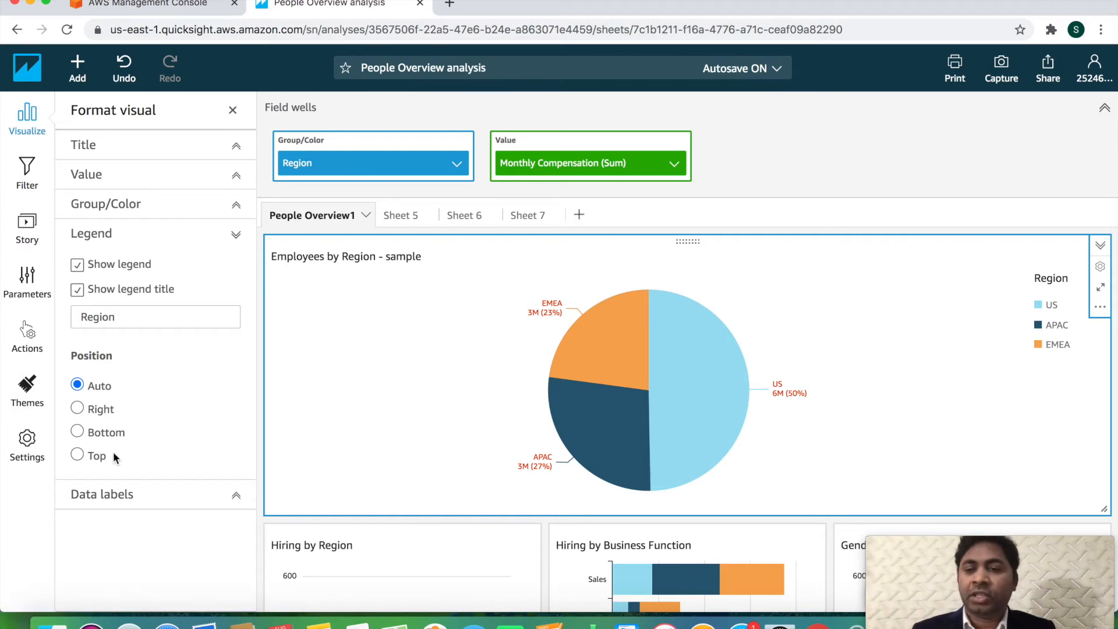
click(106, 269)
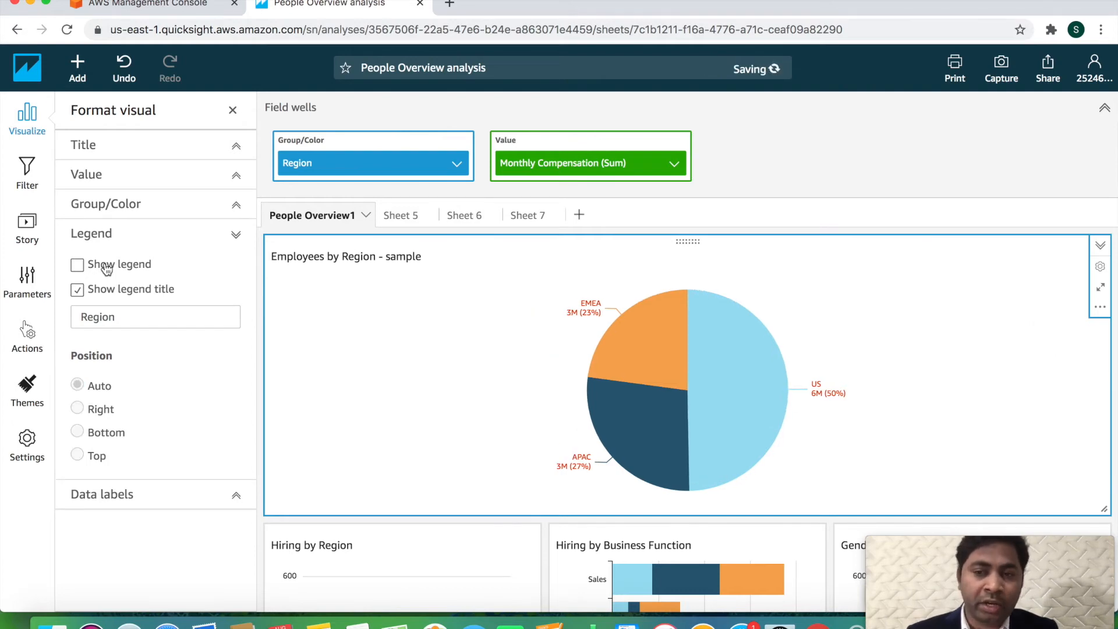
click(106, 269)
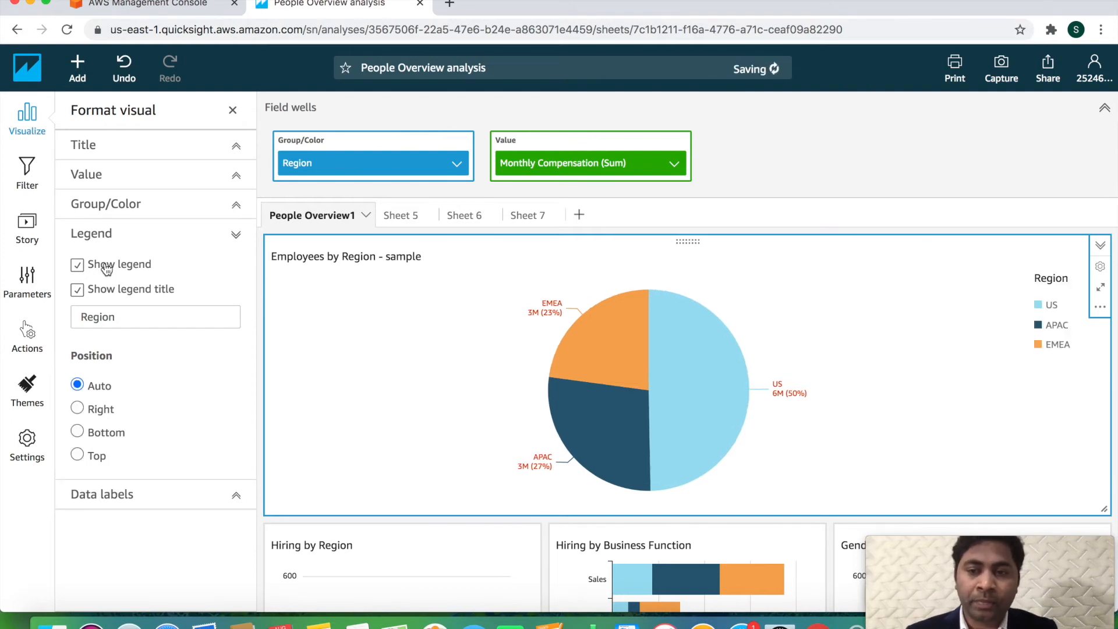
Look through the pie chart's Group/Color, Value and Title formatting options
click(151, 232)
click(181, 203)
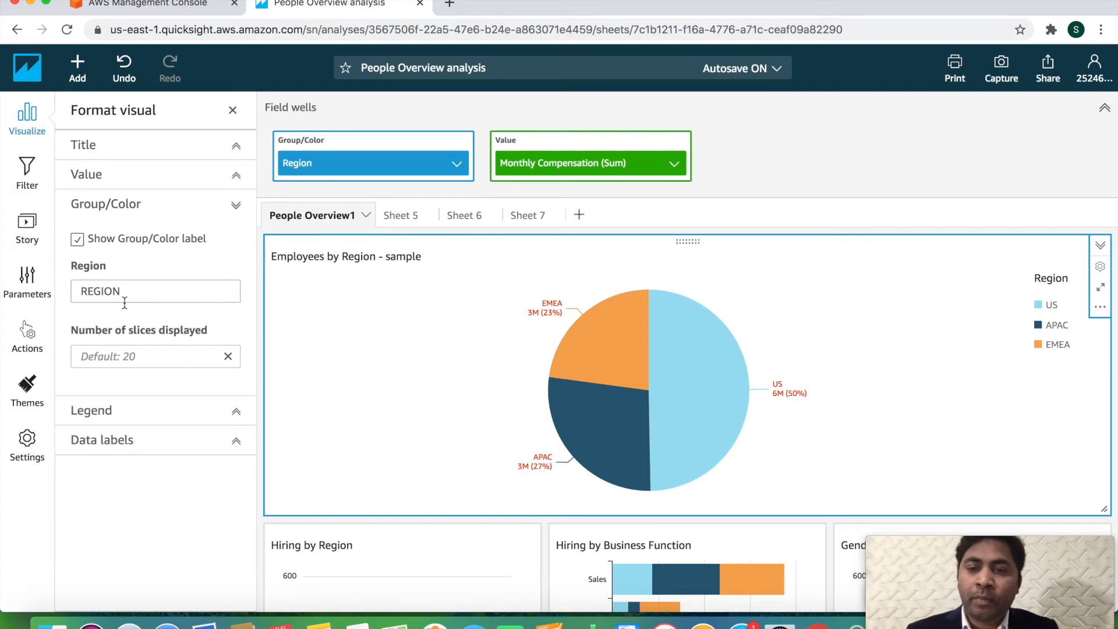
click(146, 207)
click(150, 188)
click(149, 188)
click(173, 144)
click(173, 144)
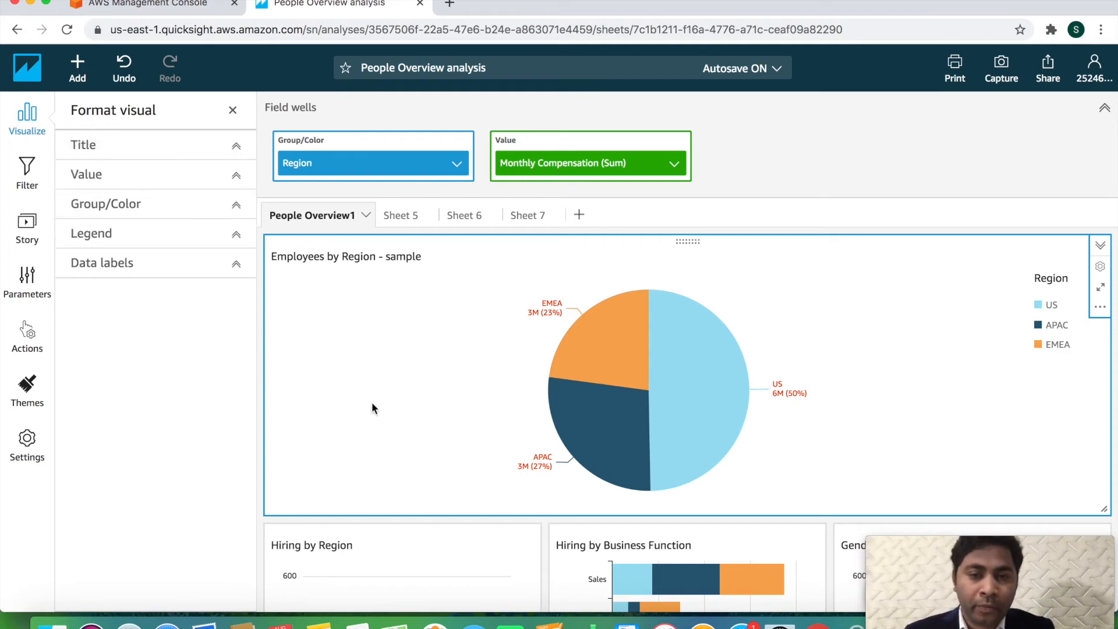
Toggle the pie chart's data labels off and on, and set their font color to Dark blue
click(142, 270)
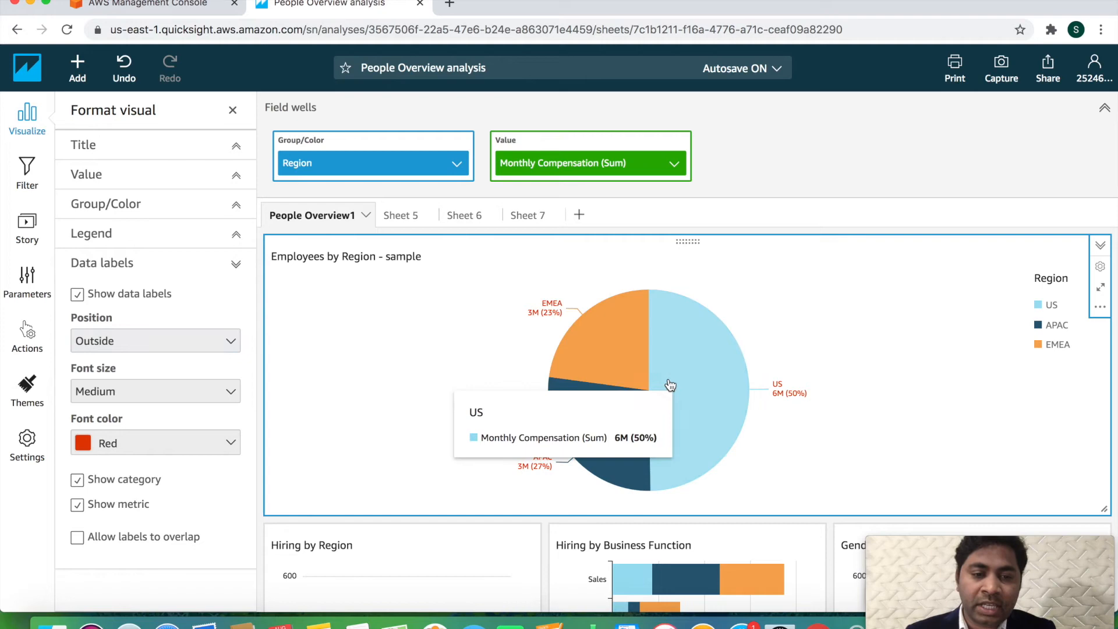
click(80, 296)
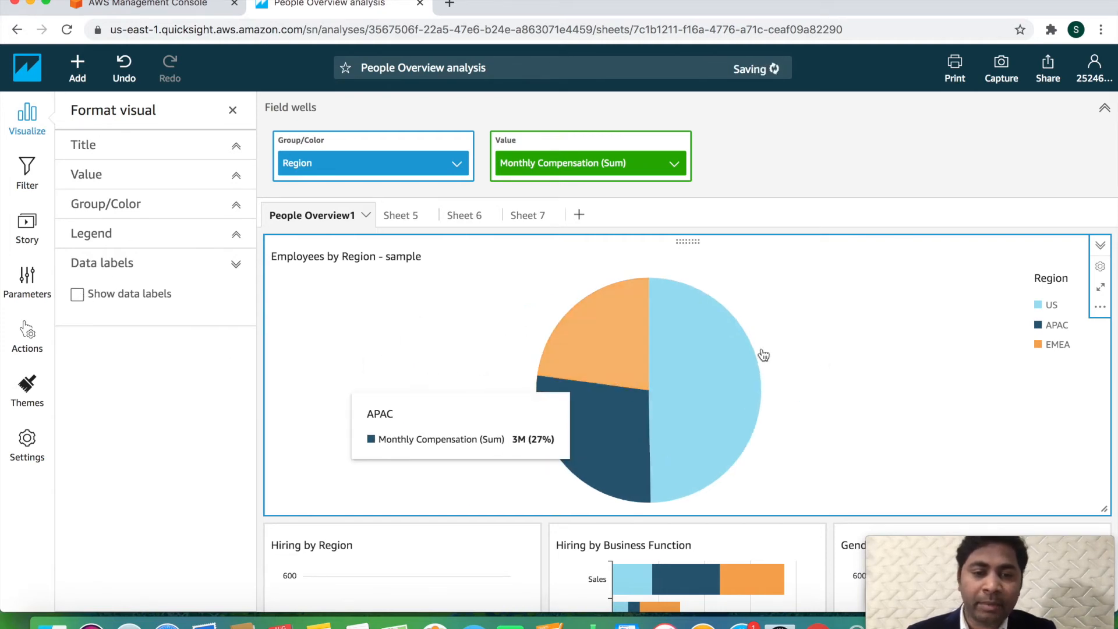
click(121, 297)
click(139, 445)
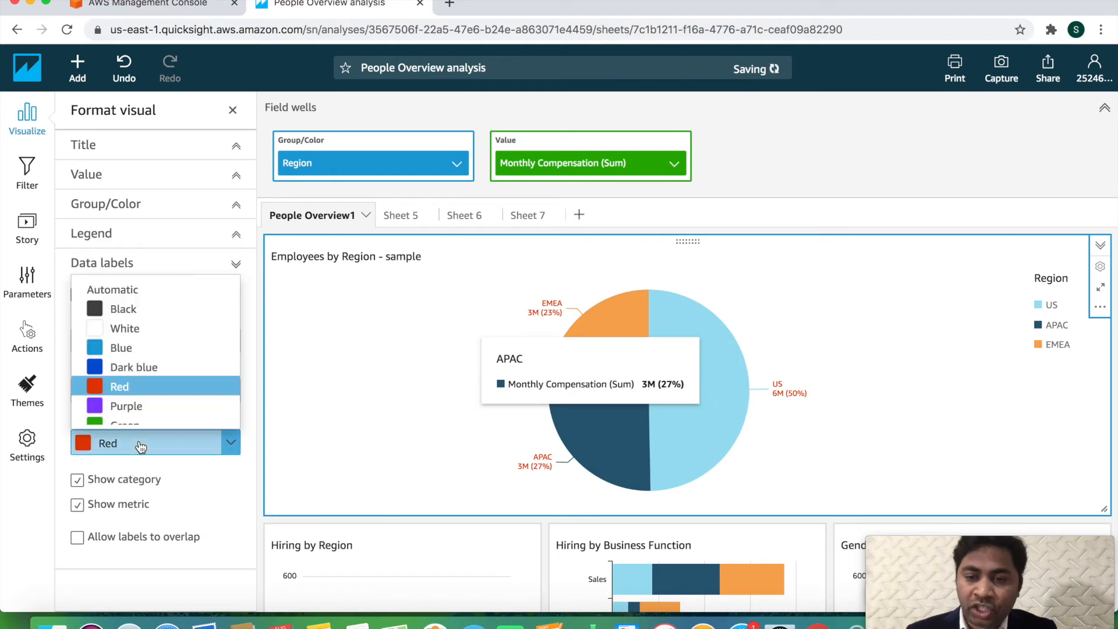
click(156, 367)
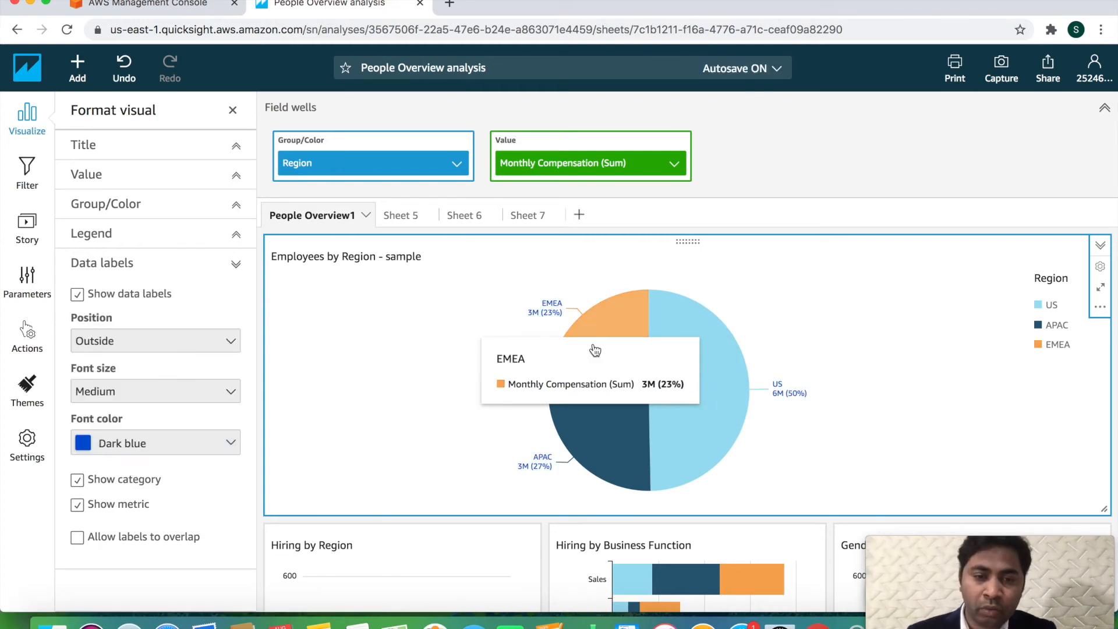
click(230, 441)
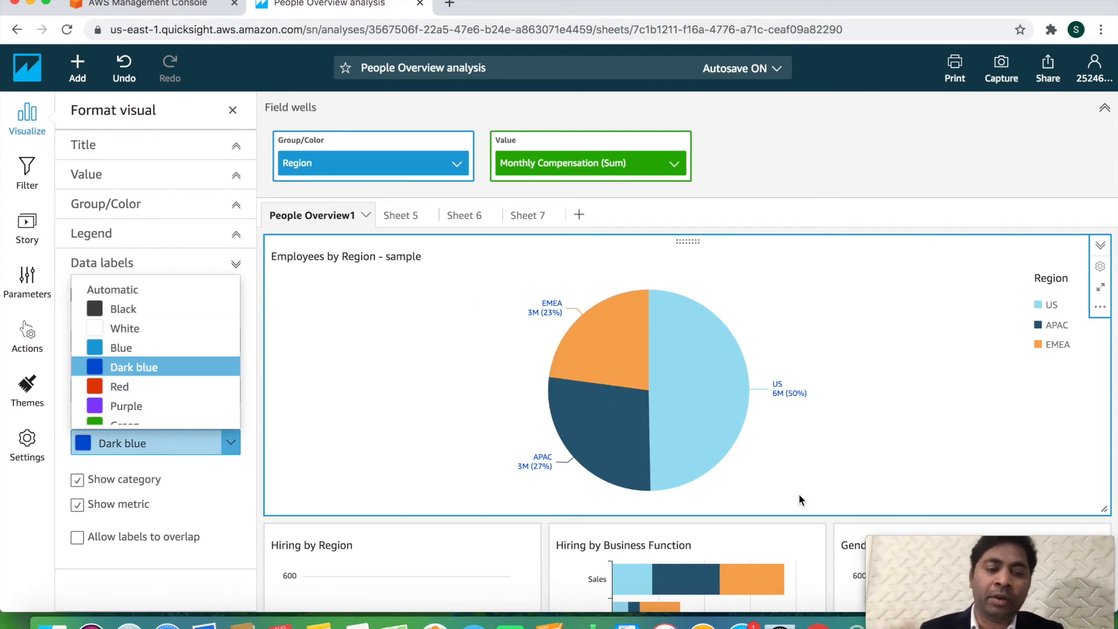
click(232, 114)
scroll(734, 439, down, 1)
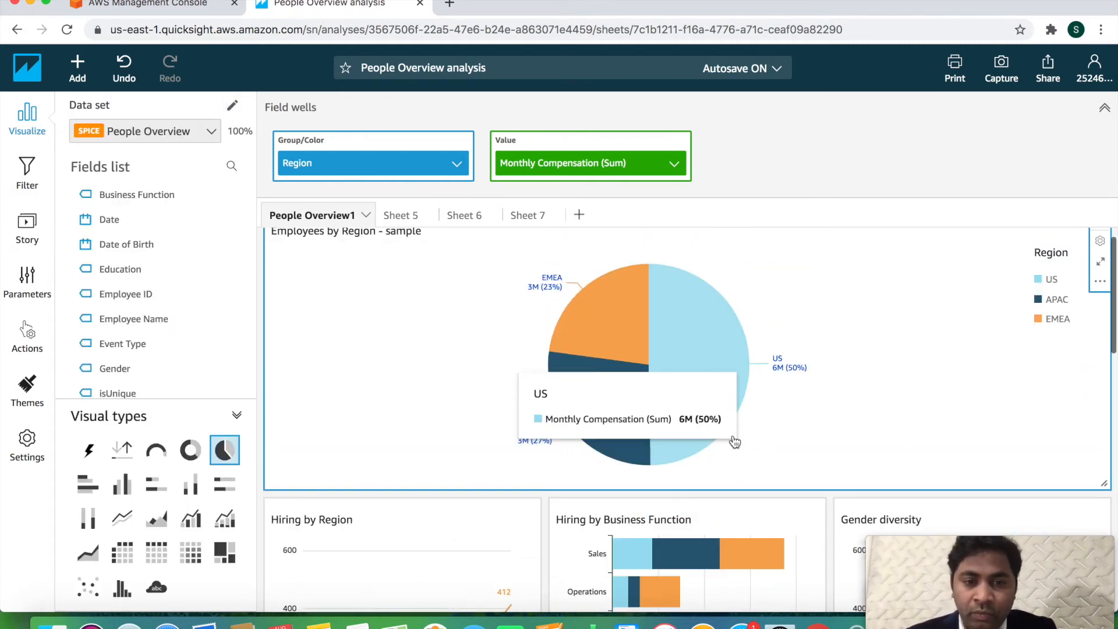
Maximize the Hiring by Region line chart and aggregate its Date axis by Quarter
scroll(708, 325, down, 1)
scroll(708, 325, down, 5)
click(377, 452)
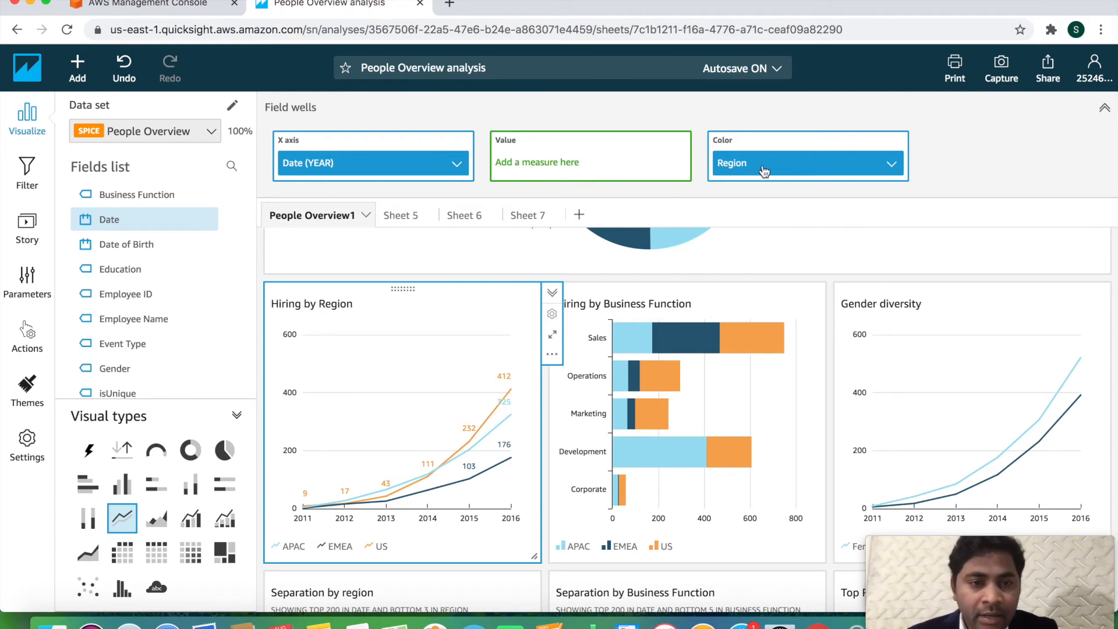
click(552, 336)
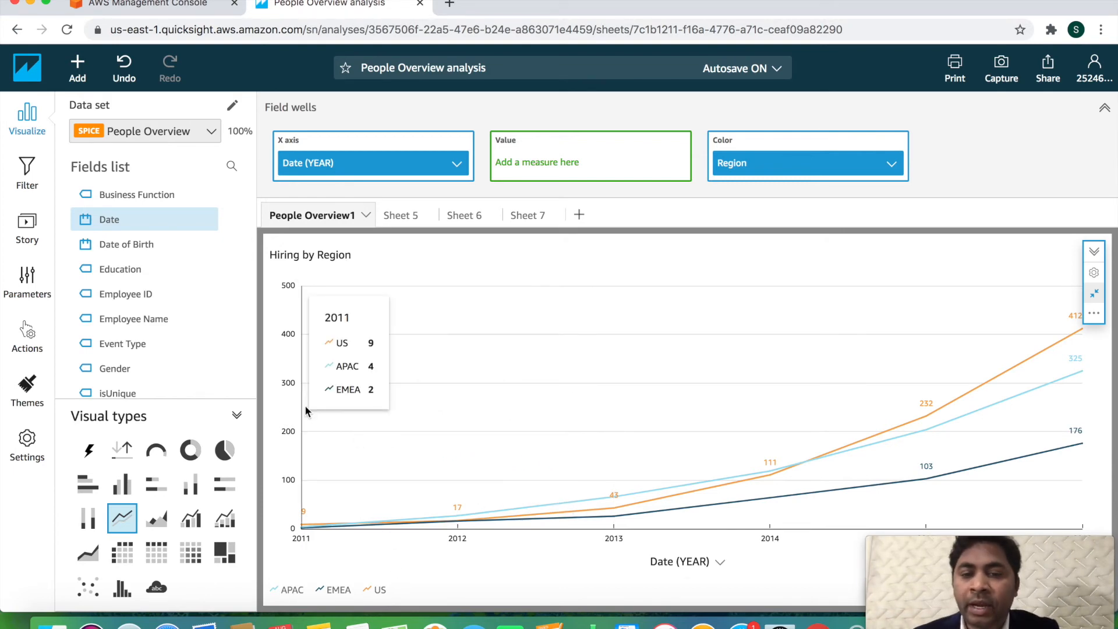
click(457, 164)
mouse_move(522, 208)
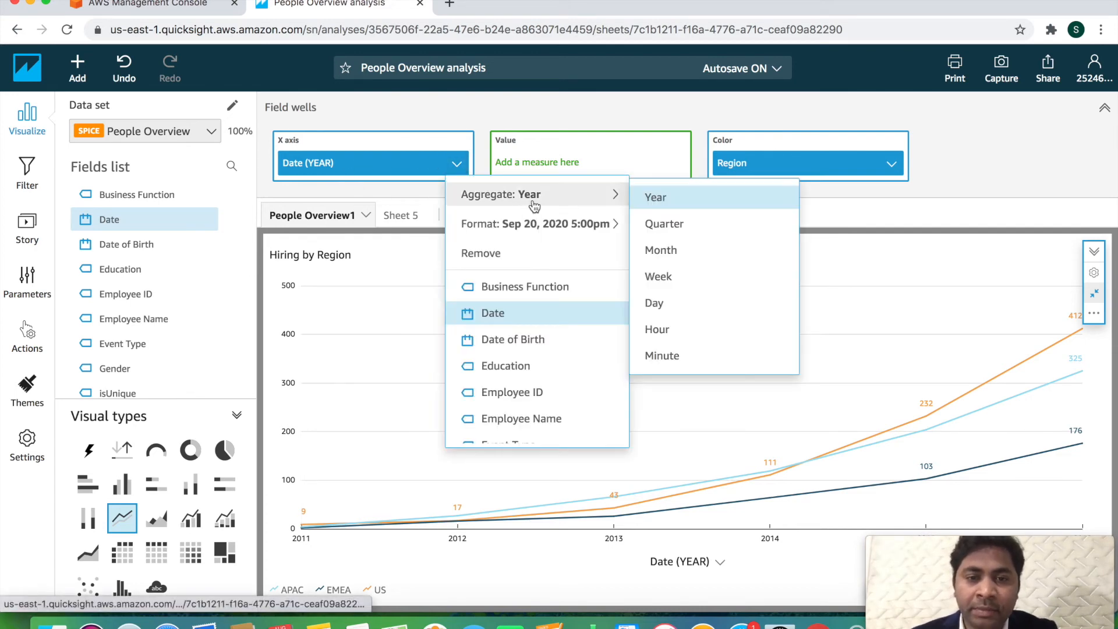
click(669, 224)
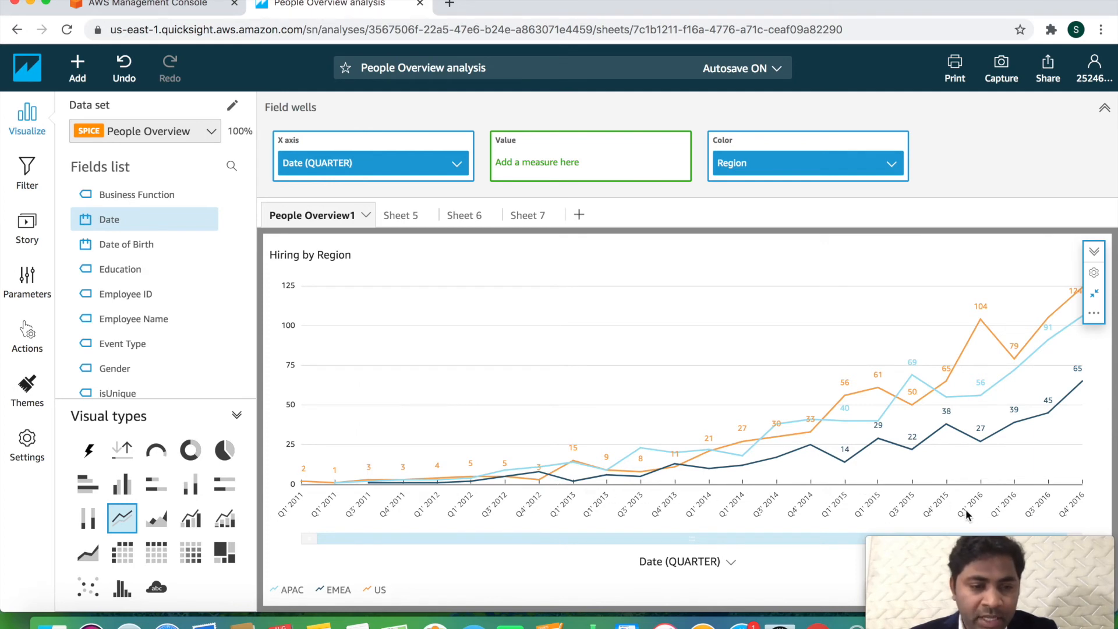
Change the Date aggregation of the Hiring by Region chart to Month
click(456, 163)
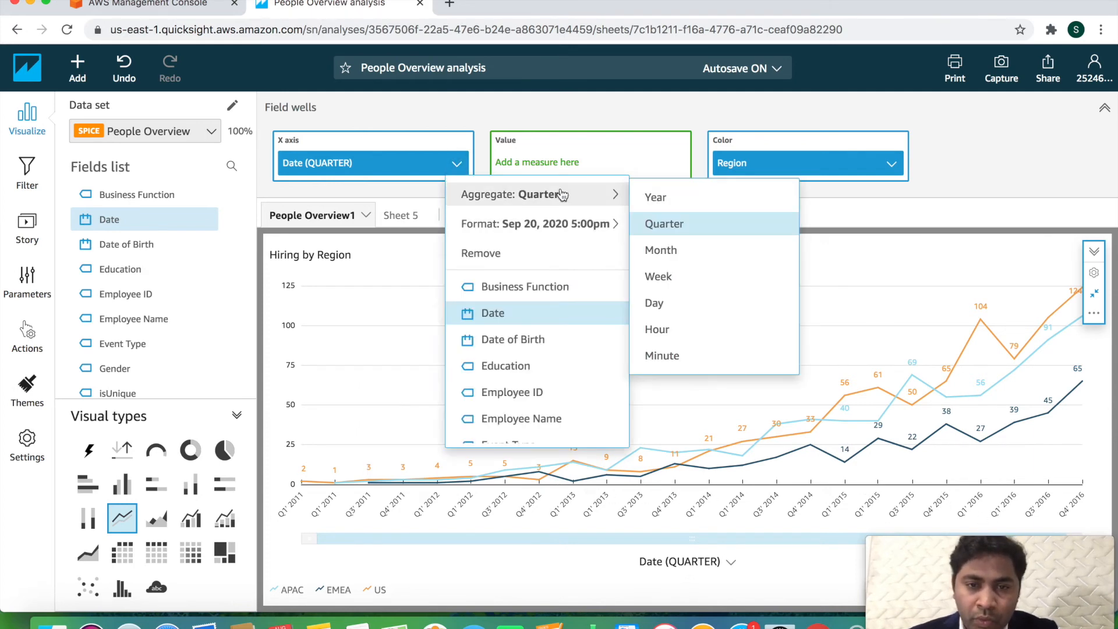
mouse_move(558, 227)
mouse_move(569, 195)
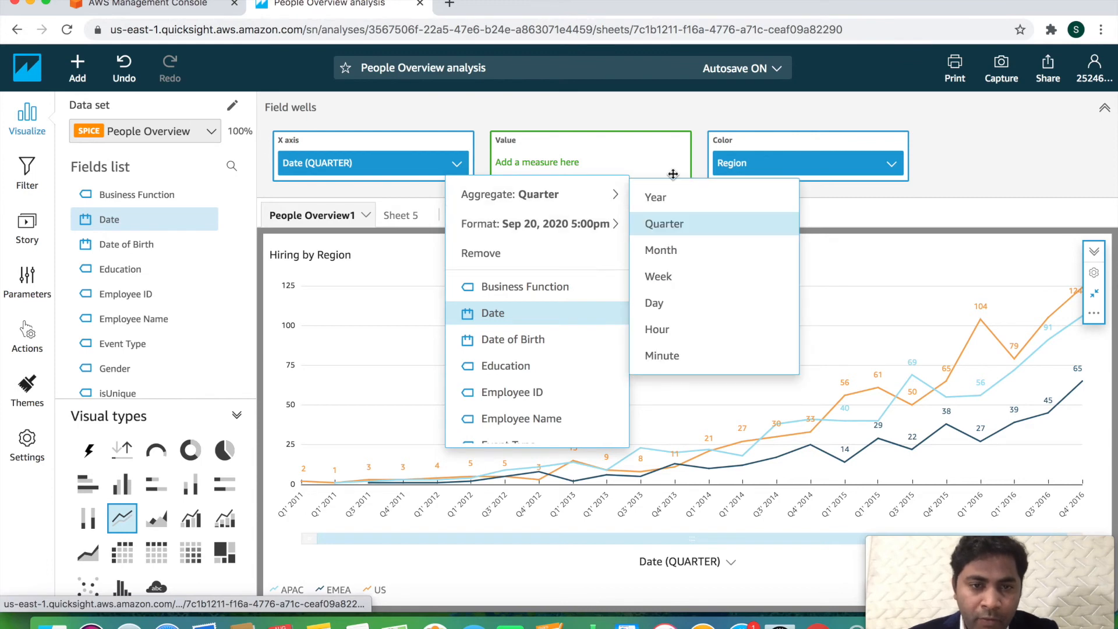
click(661, 250)
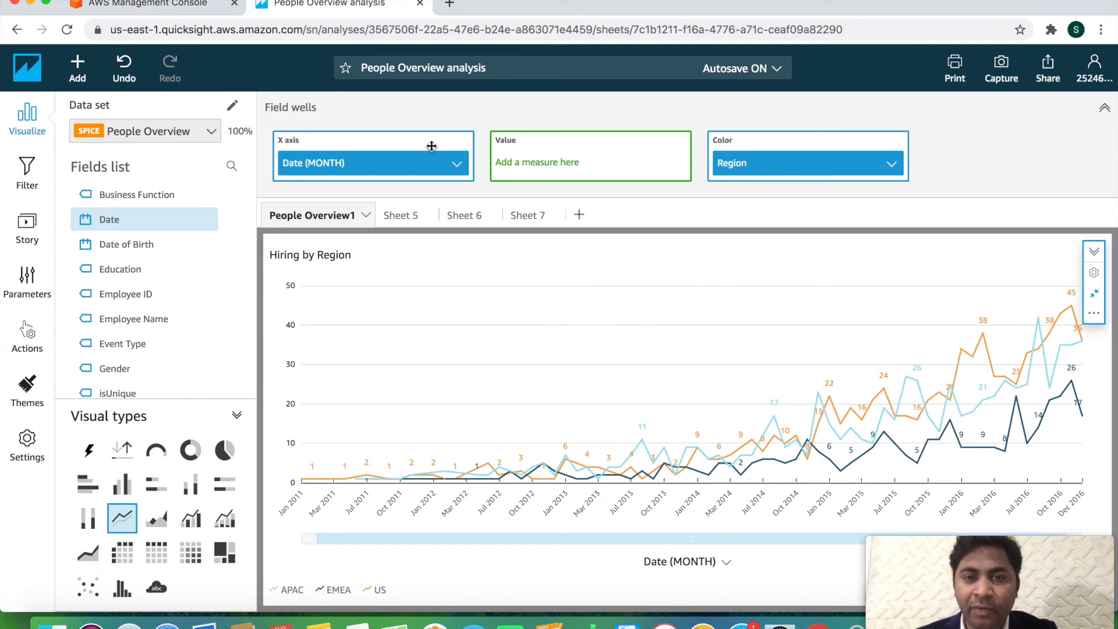
Set the Hiring by Region chart's Date aggregation back to Year and return the chart to its normal size
click(460, 164)
mouse_move(588, 195)
click(654, 192)
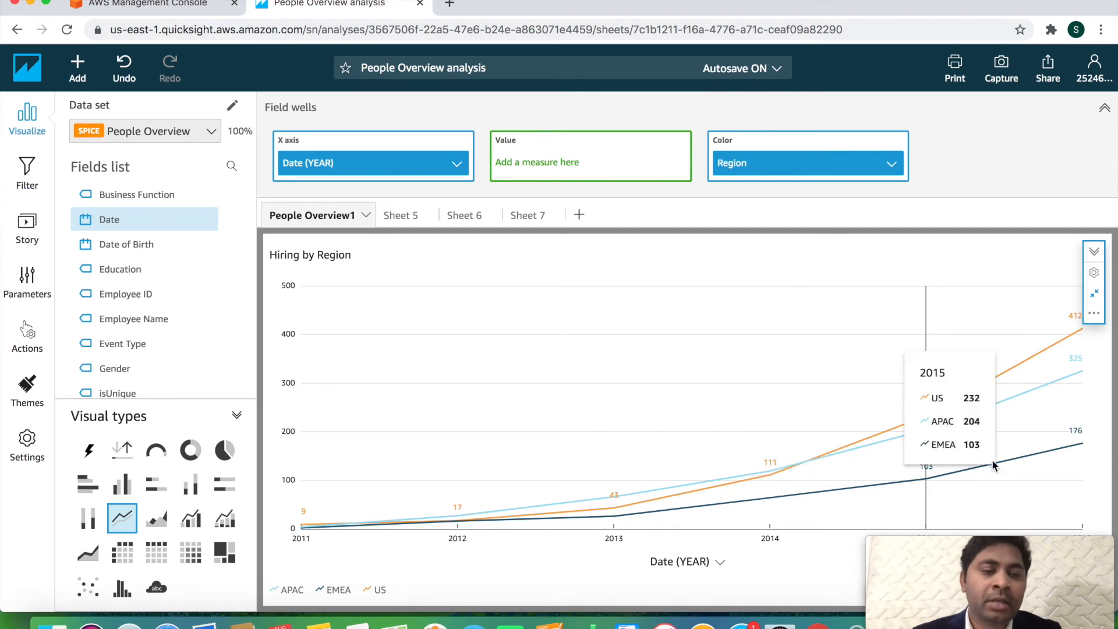
click(1095, 296)
Maximize the Hiring by Business Function bar chart and show its data labels
scroll(419, 470, down, 1)
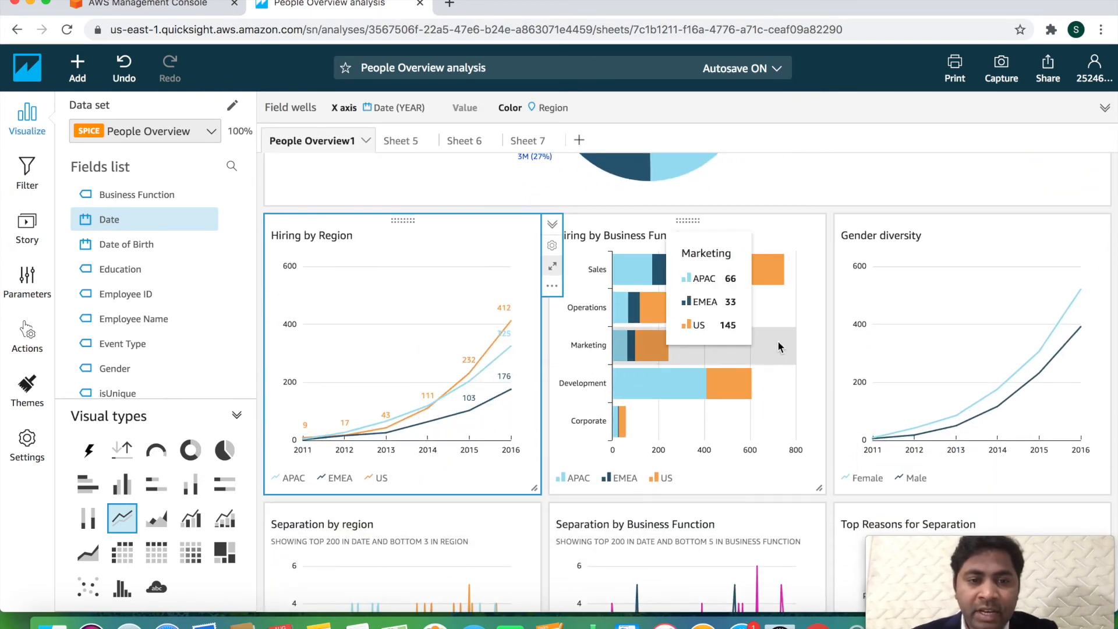
click(784, 286)
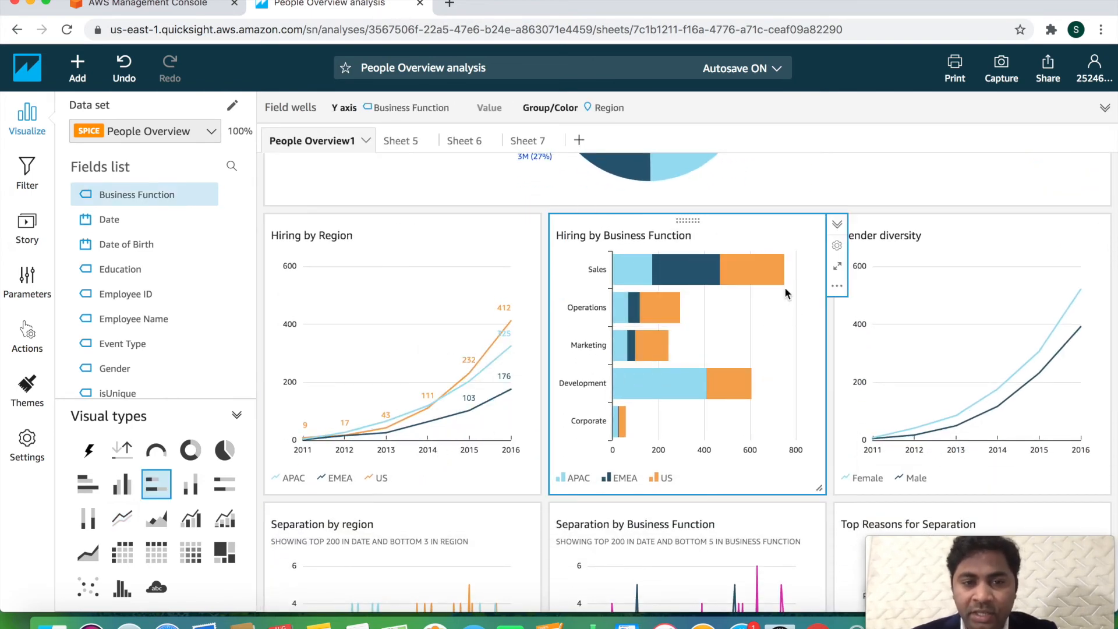
click(839, 263)
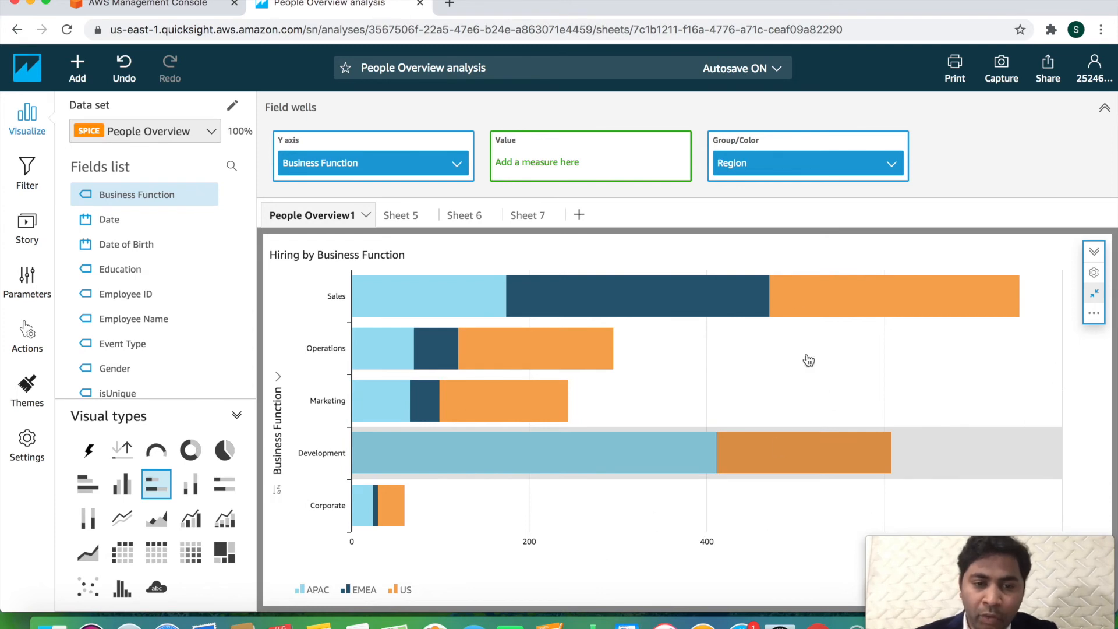
click(1095, 273)
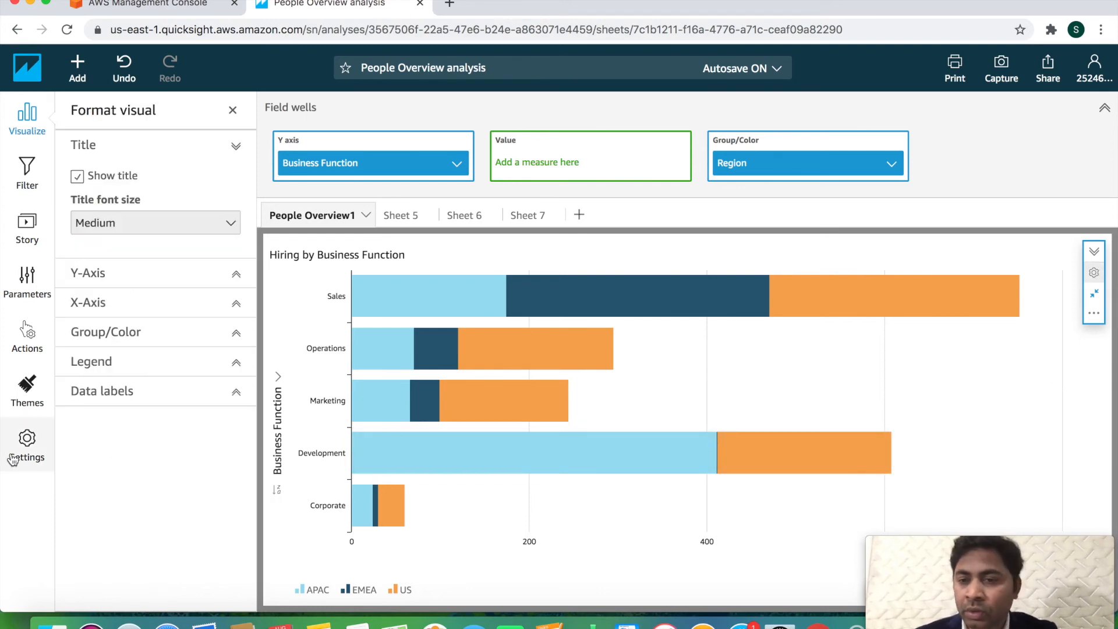
click(151, 393)
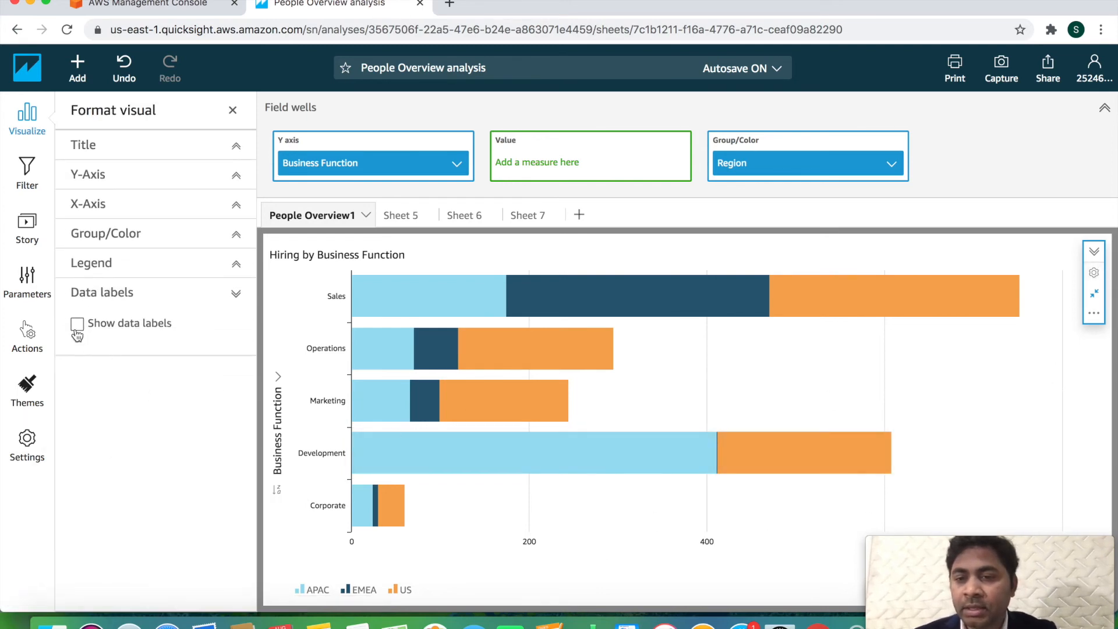
click(77, 325)
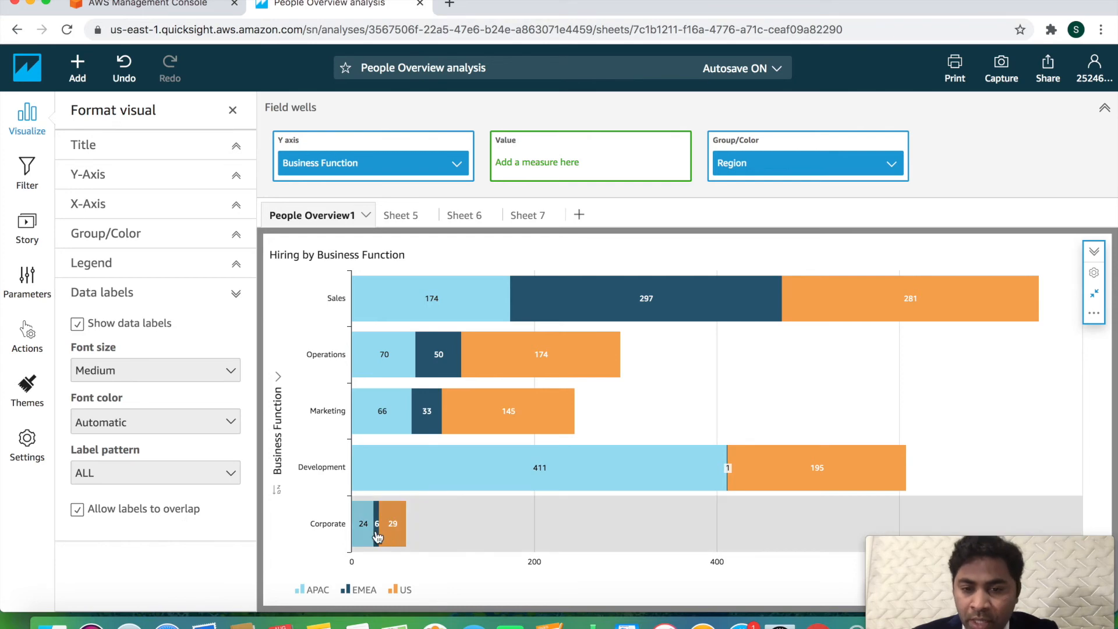
Toggle label overlap off and back on for the Hiring by Business Function chart's data labels
mouse_move(379, 535)
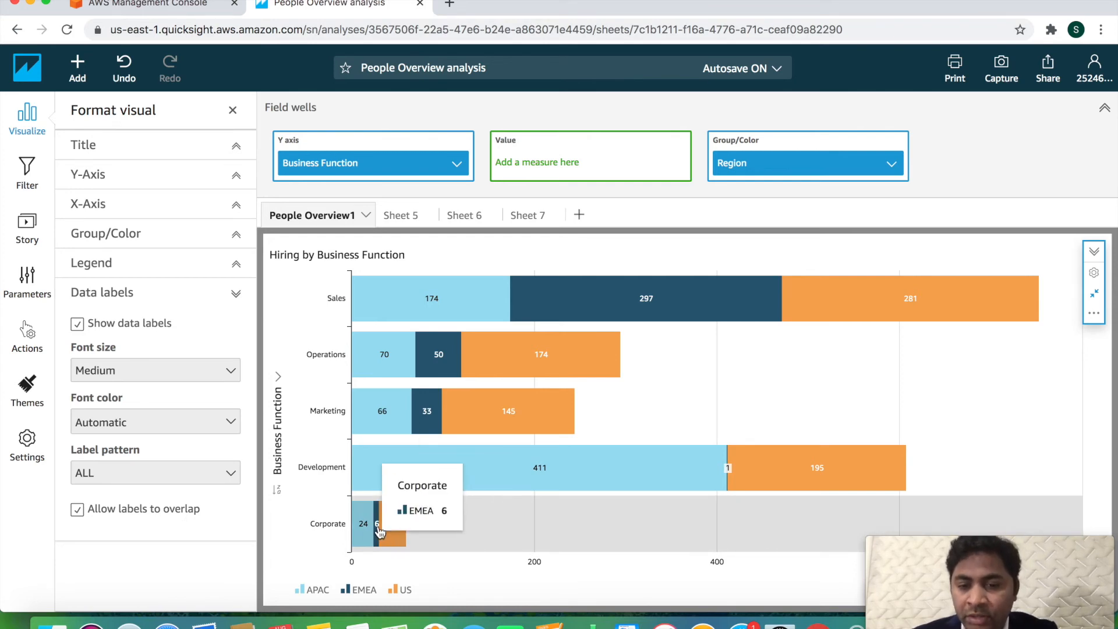
click(78, 509)
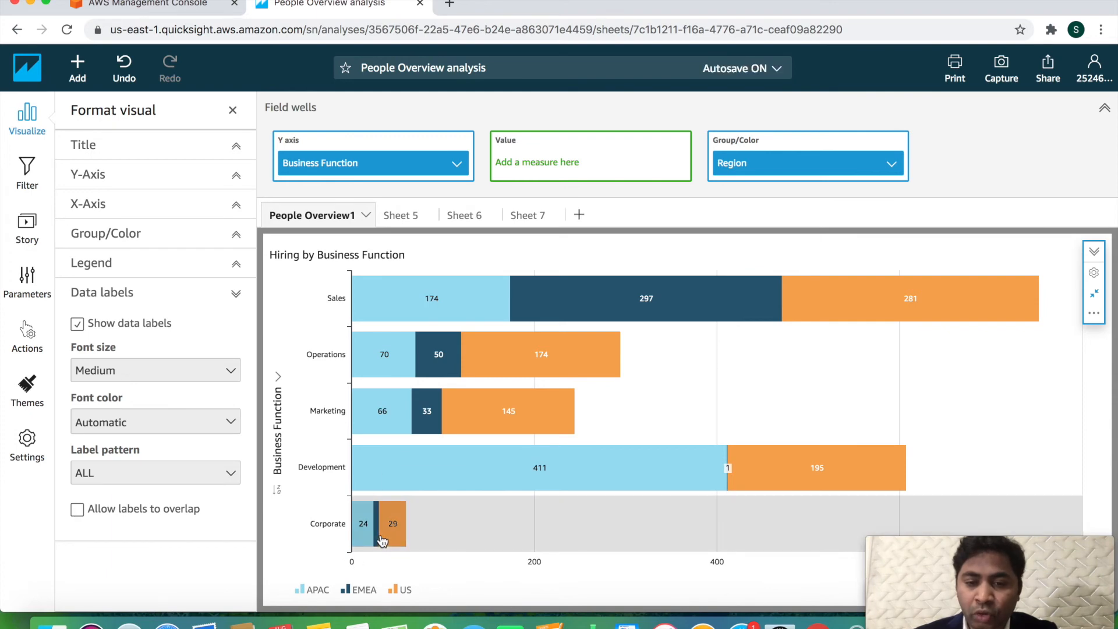
click(78, 509)
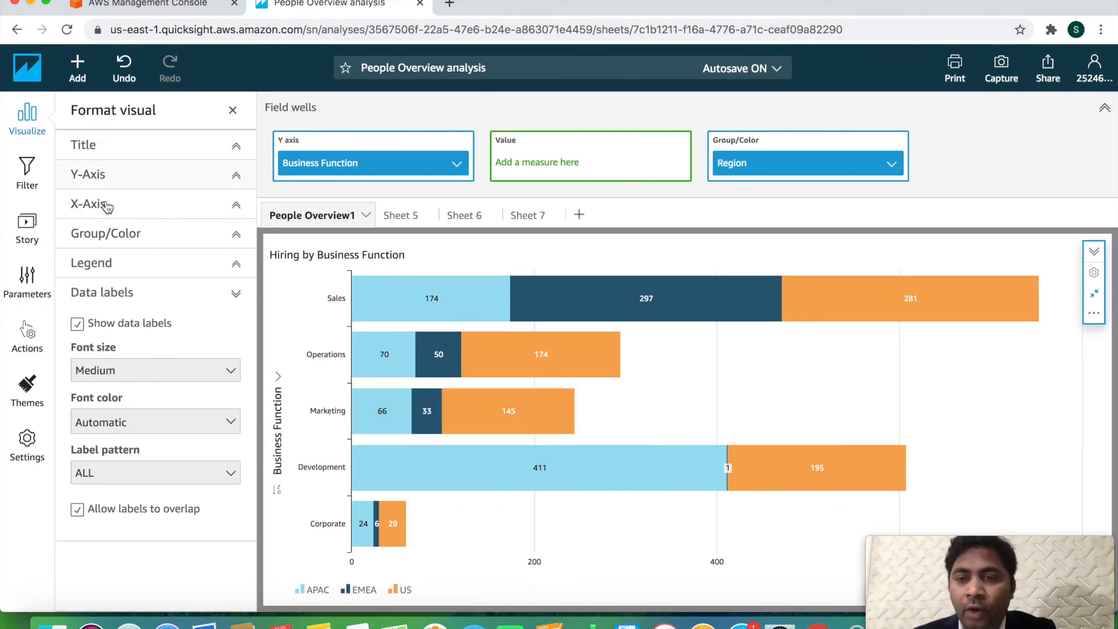
Return the Hiring by Business Function chart to its normal size and close its formatting options
click(1095, 294)
scroll(611, 517, down, 4)
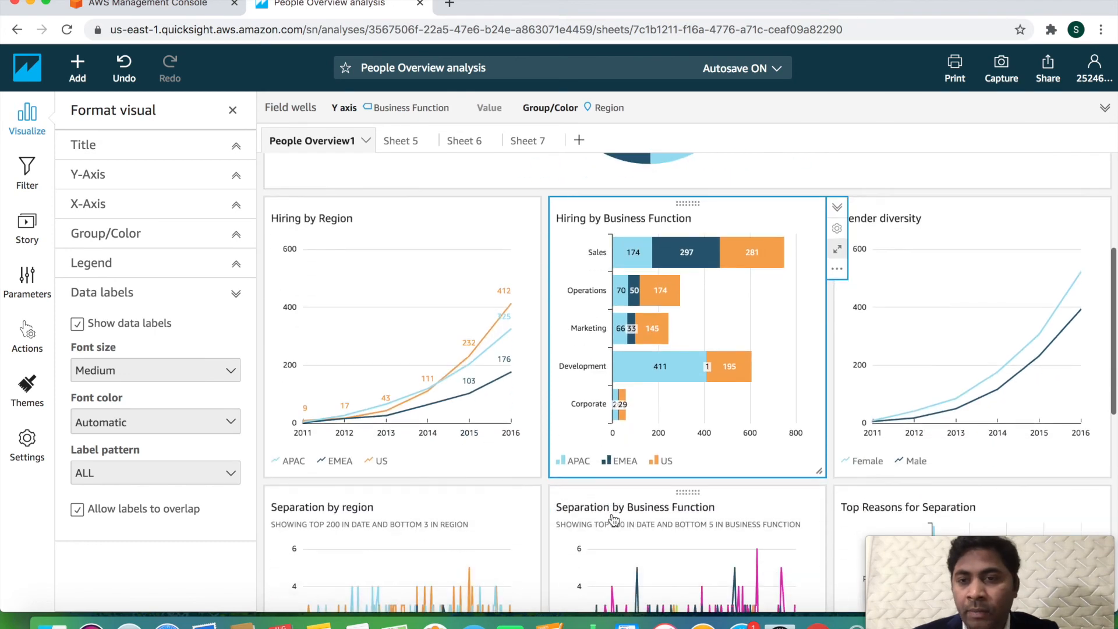
click(233, 110)
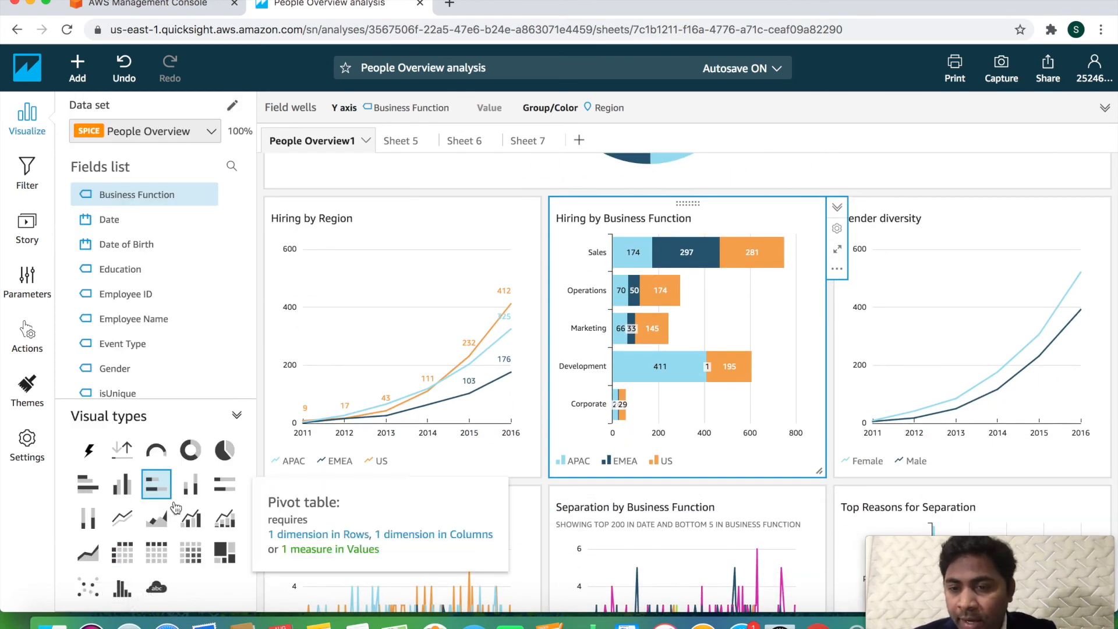
Look over the remaining visuals on the People Overview1 sheet and view the options for sharing the analysis
scroll(884, 357, down, 3)
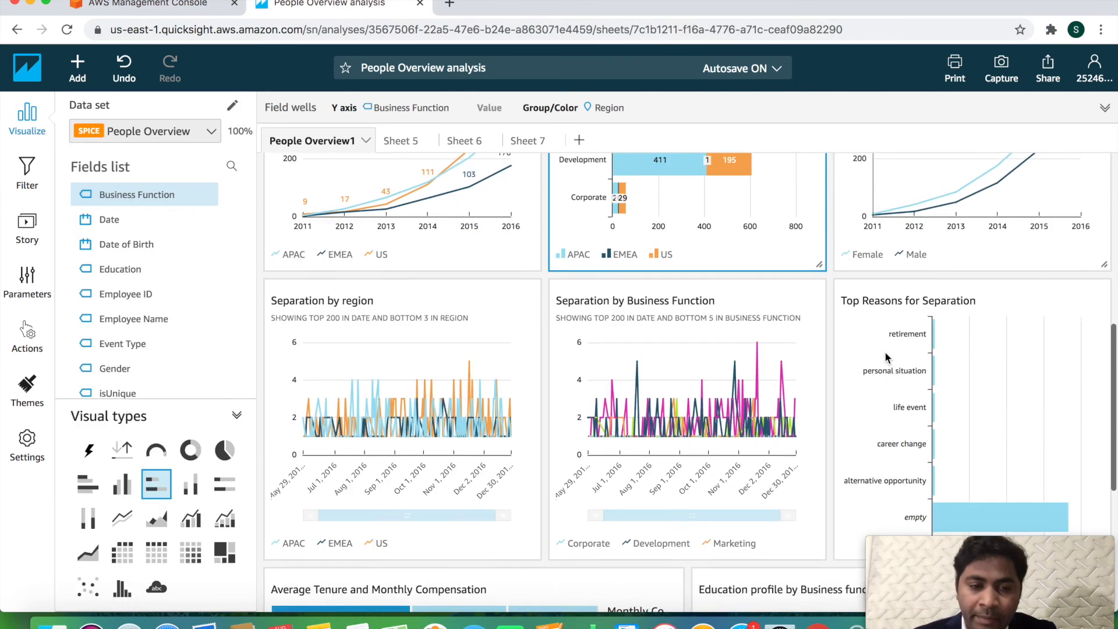
scroll(885, 357, down, 4)
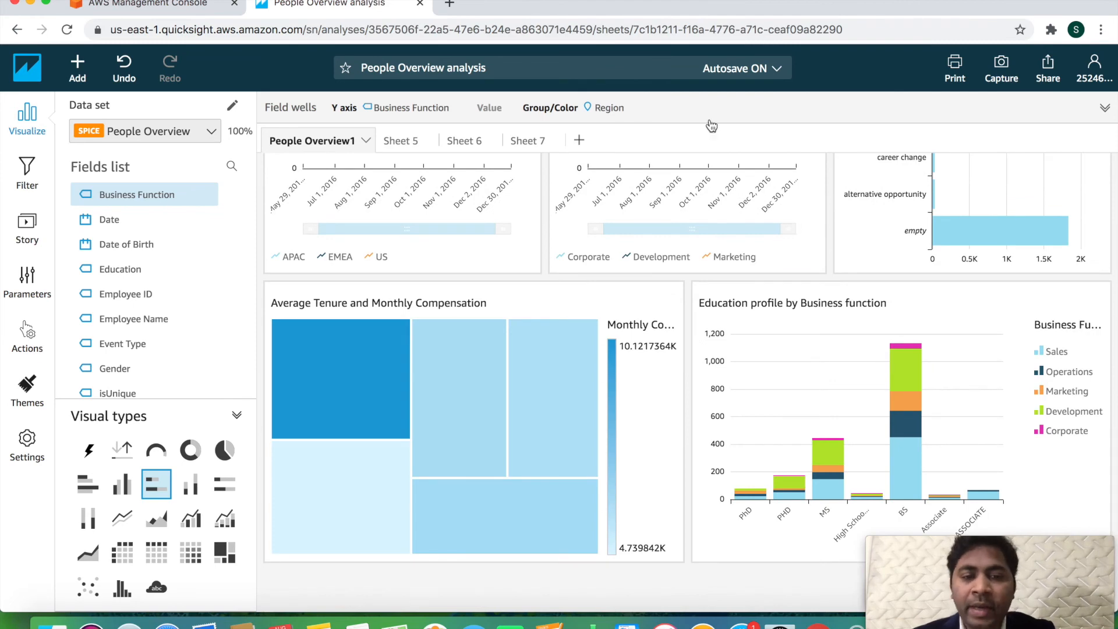
scroll(786, 531, up, 10)
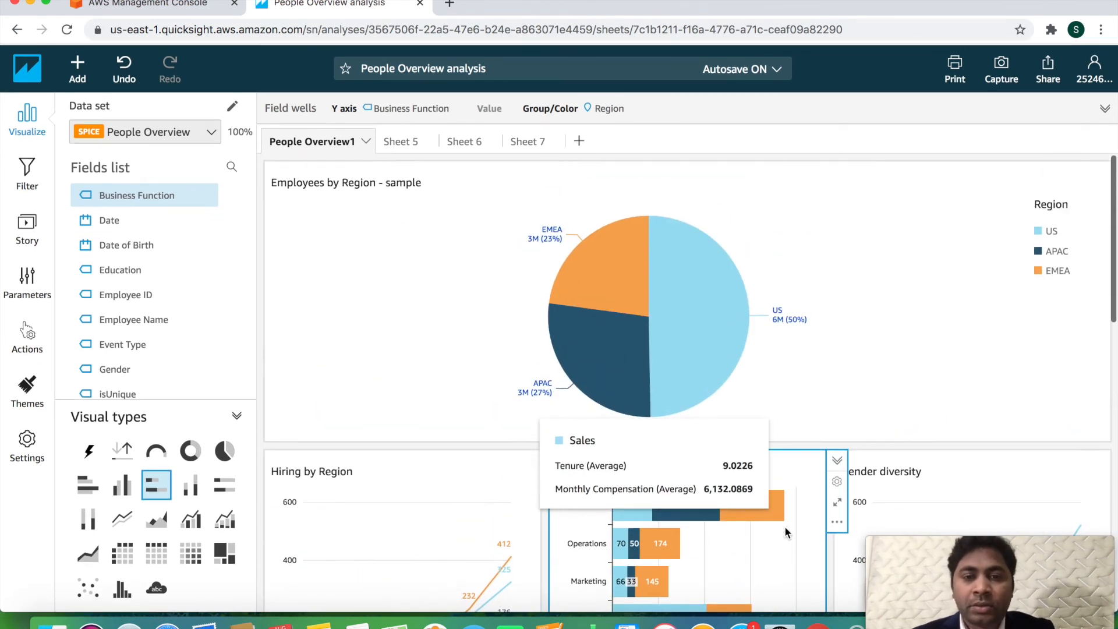
mouse_move(701, 335)
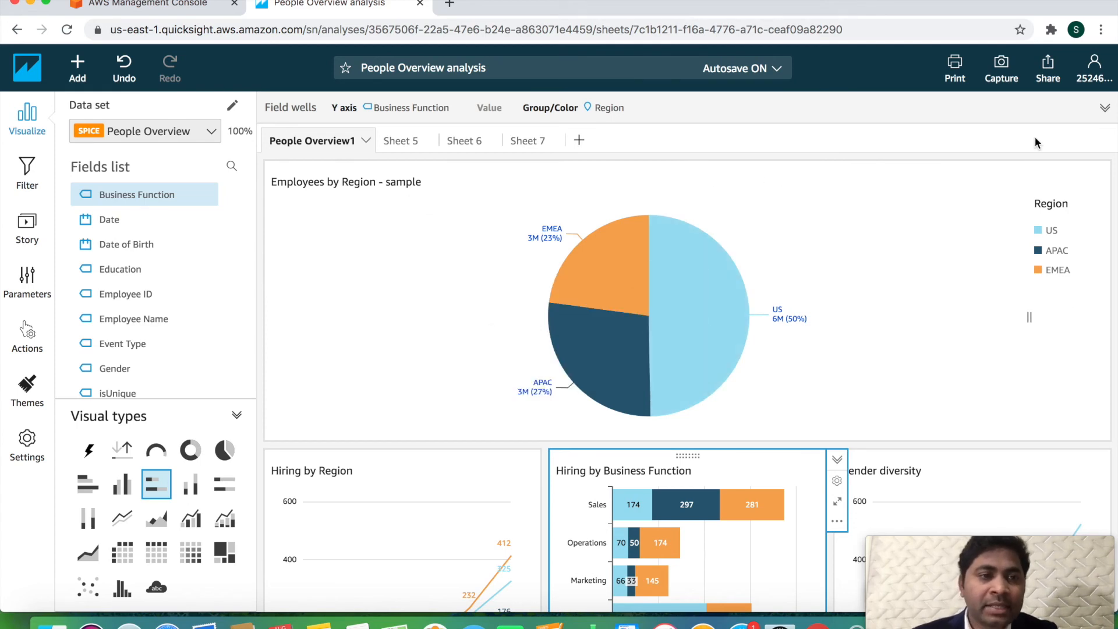
click(1044, 79)
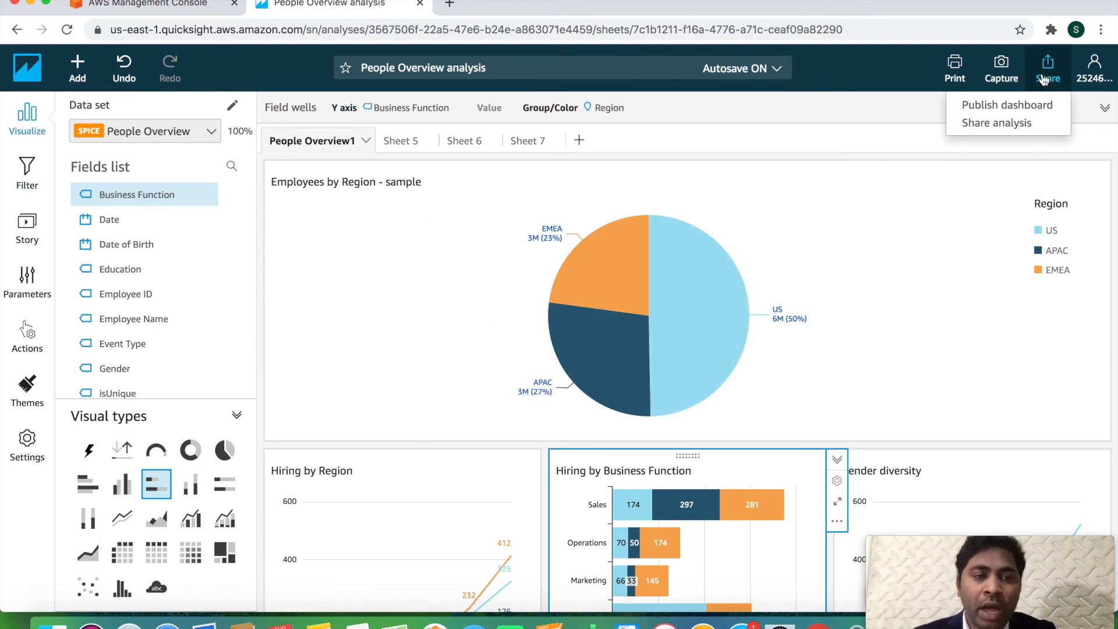
click(993, 130)
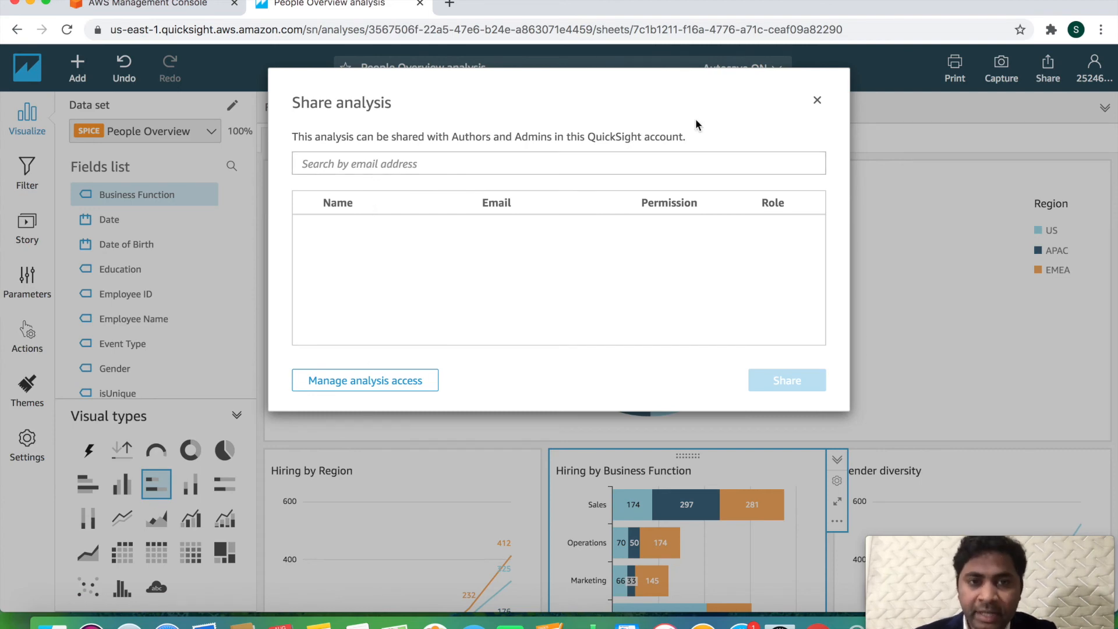
click(817, 100)
Publish the analysis as a new dashboard named People Overview and dismiss the dialog for sharing it with users
click(1055, 82)
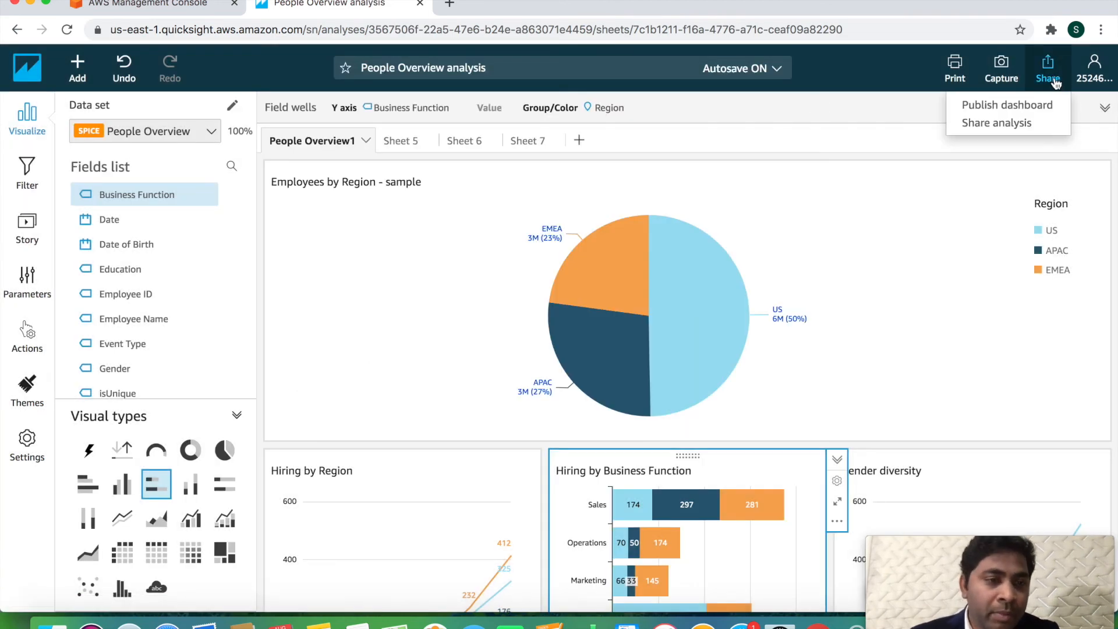
click(1034, 108)
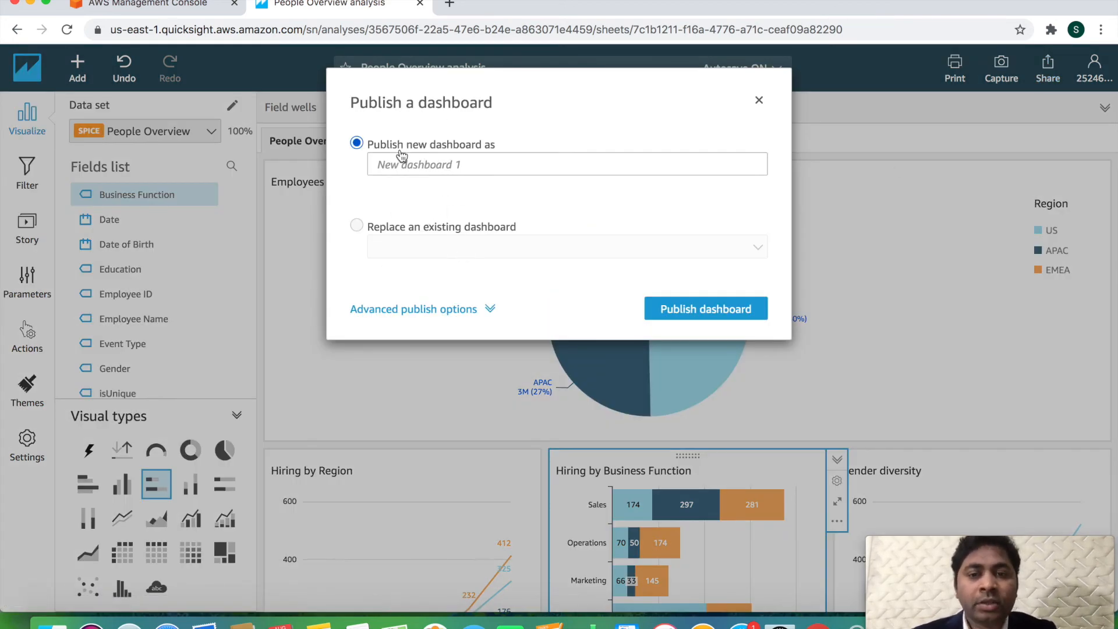
click(438, 161)
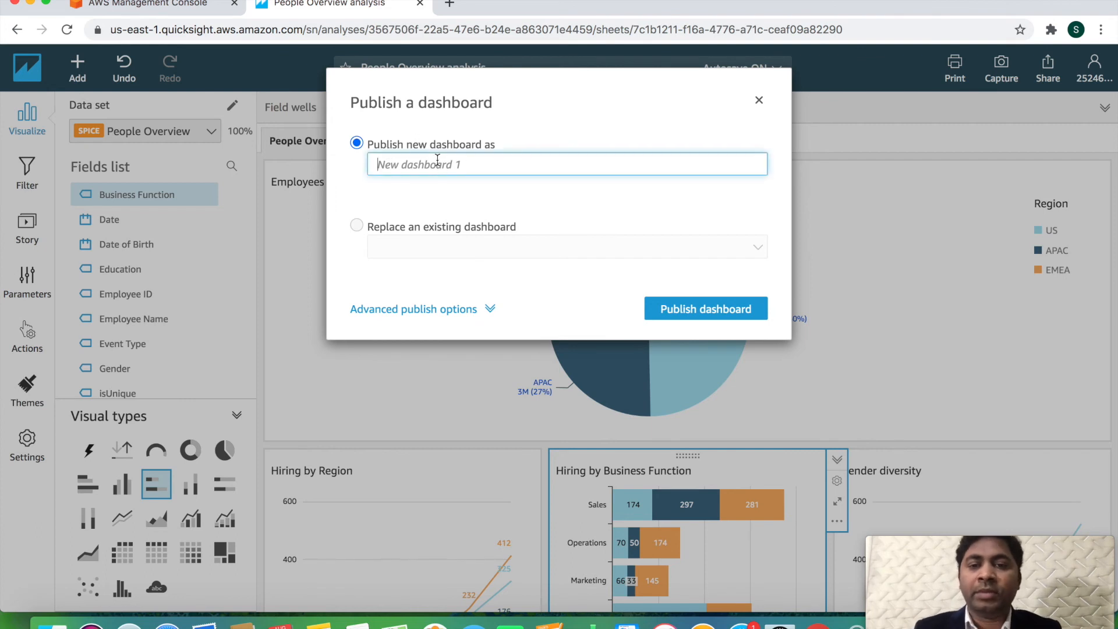
text(People Overview)
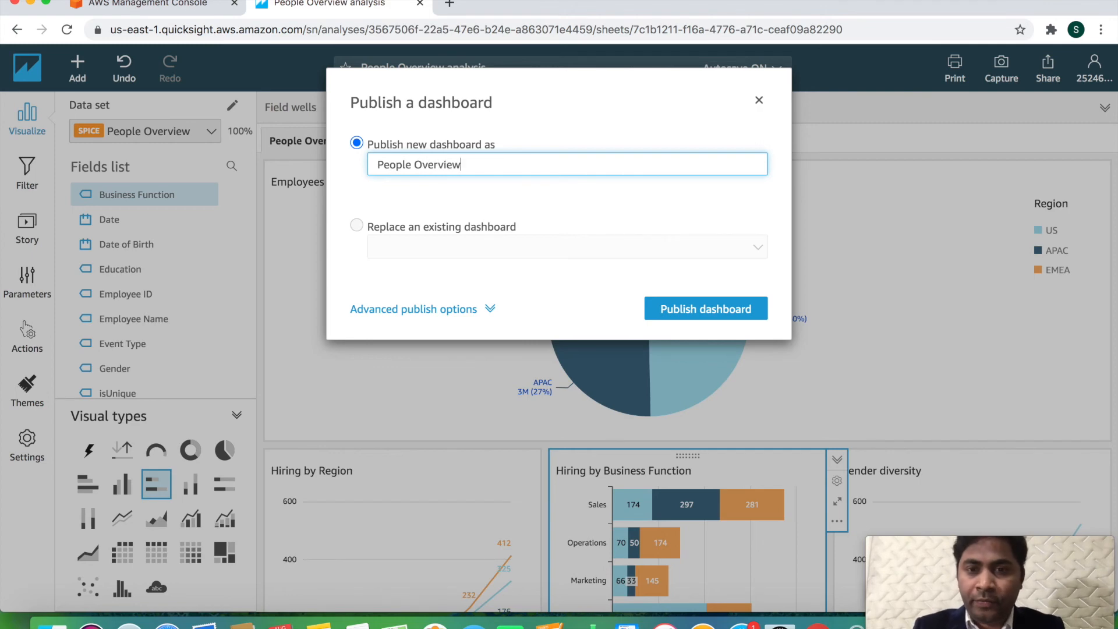
click(678, 309)
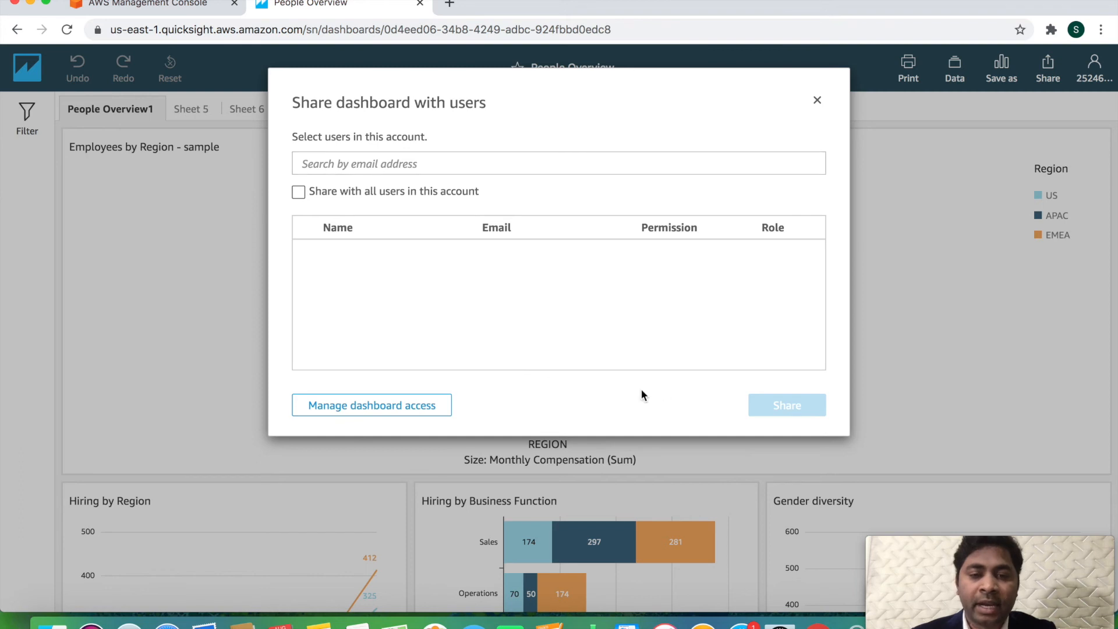
click(817, 101)
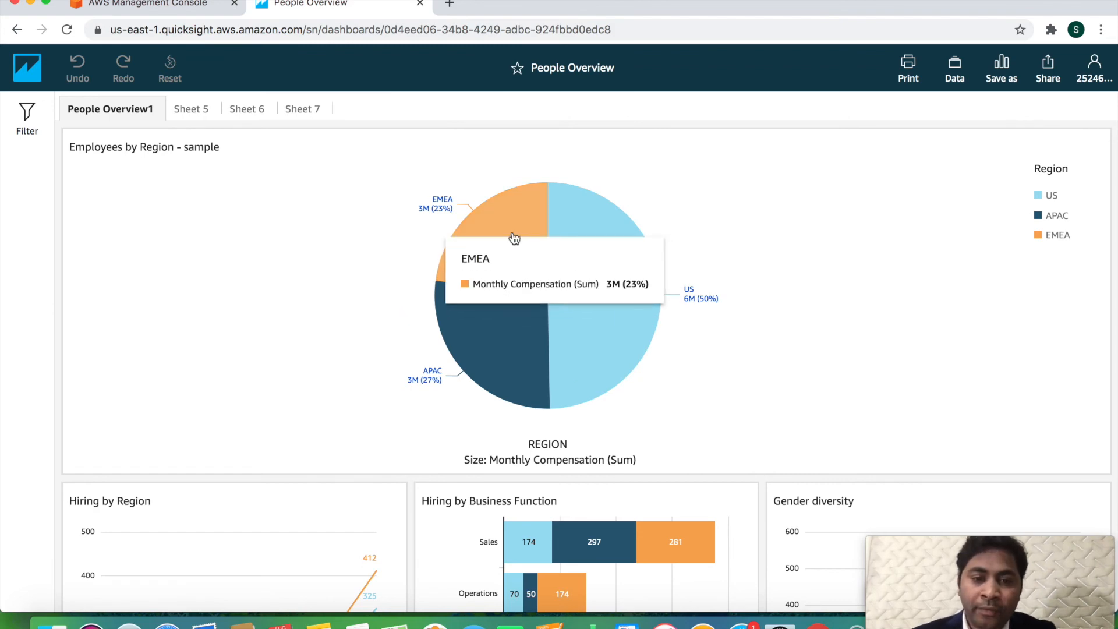
Look through the visuals of the published People Overview dashboard and return to the QuickSight home page
scroll(823, 348, down, 15)
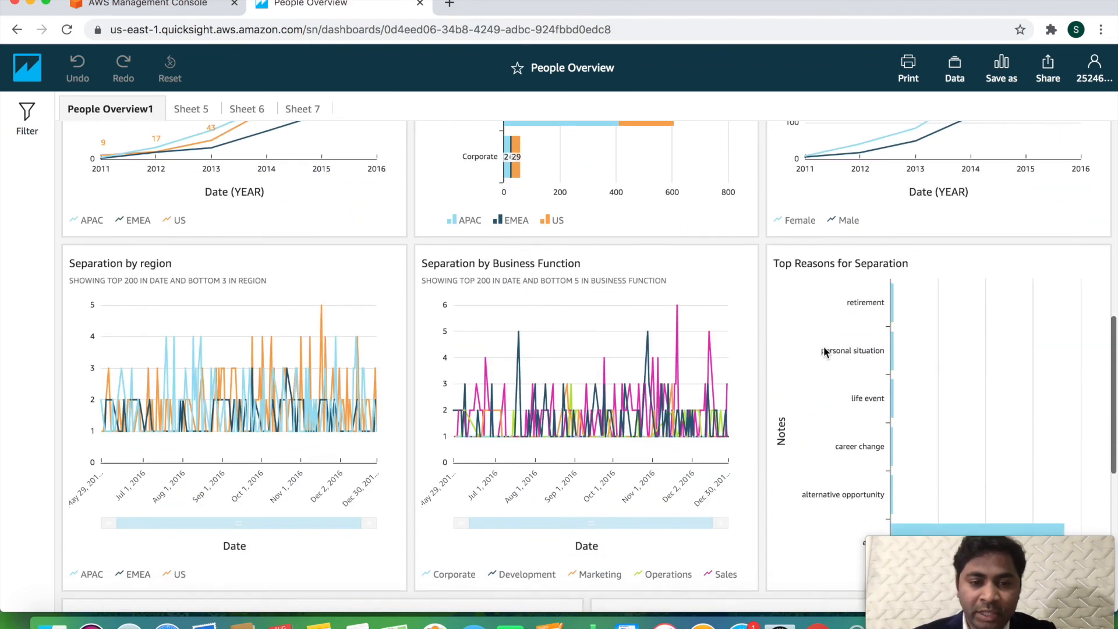
scroll(824, 347, up, 15)
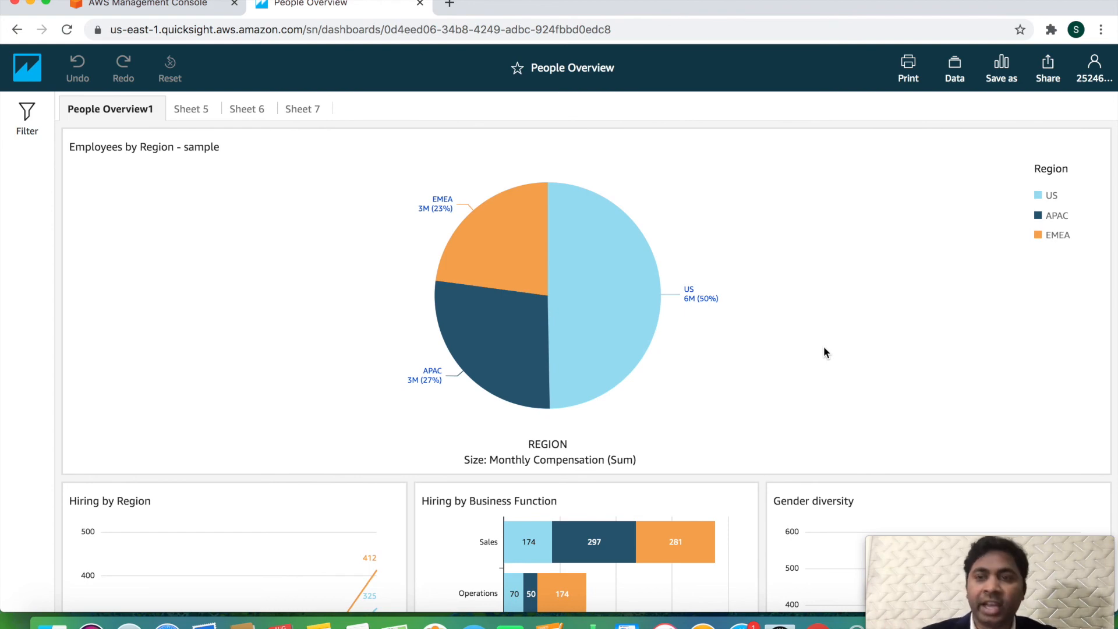
scroll(764, 375, down, 10)
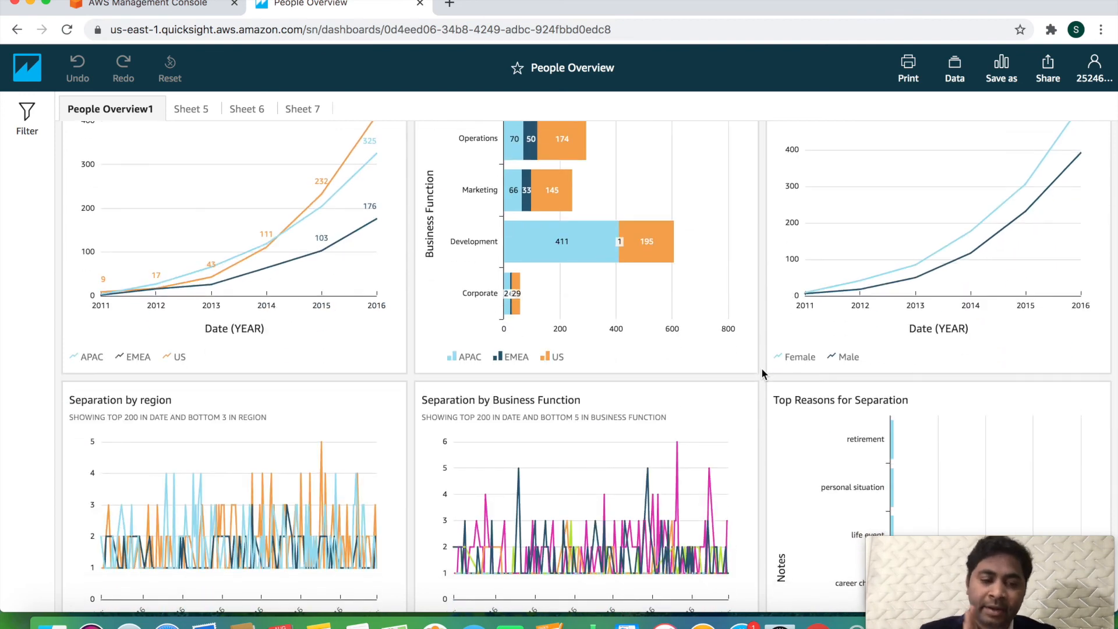
click(27, 68)
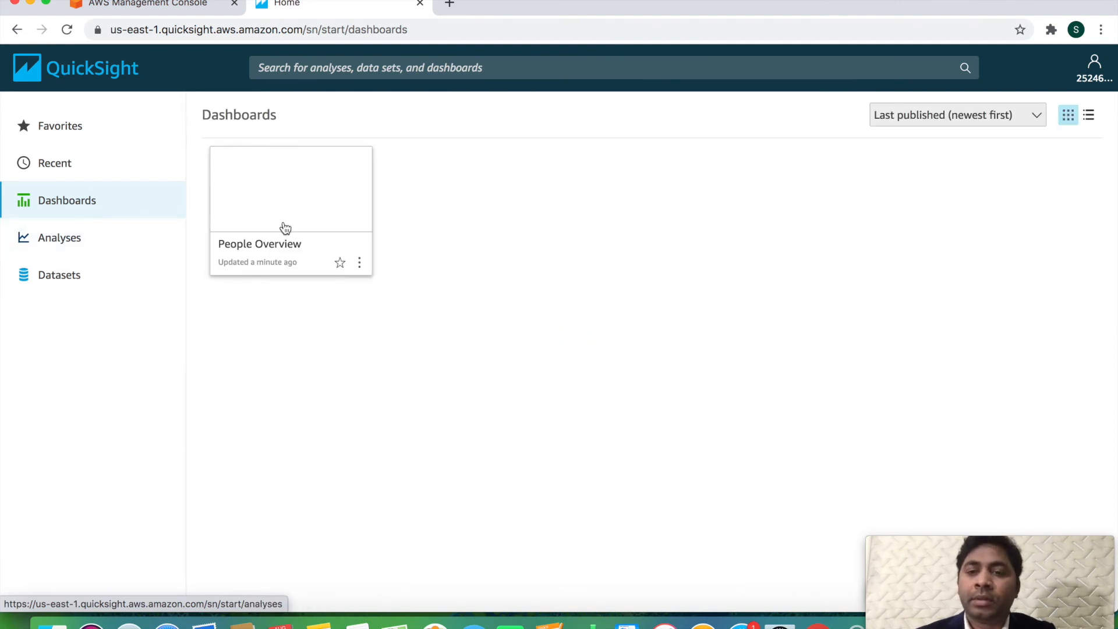
Reopen the People Overview dashboard from the dashboards list and look through the visuals on its People Overview1 sheet
click(338, 213)
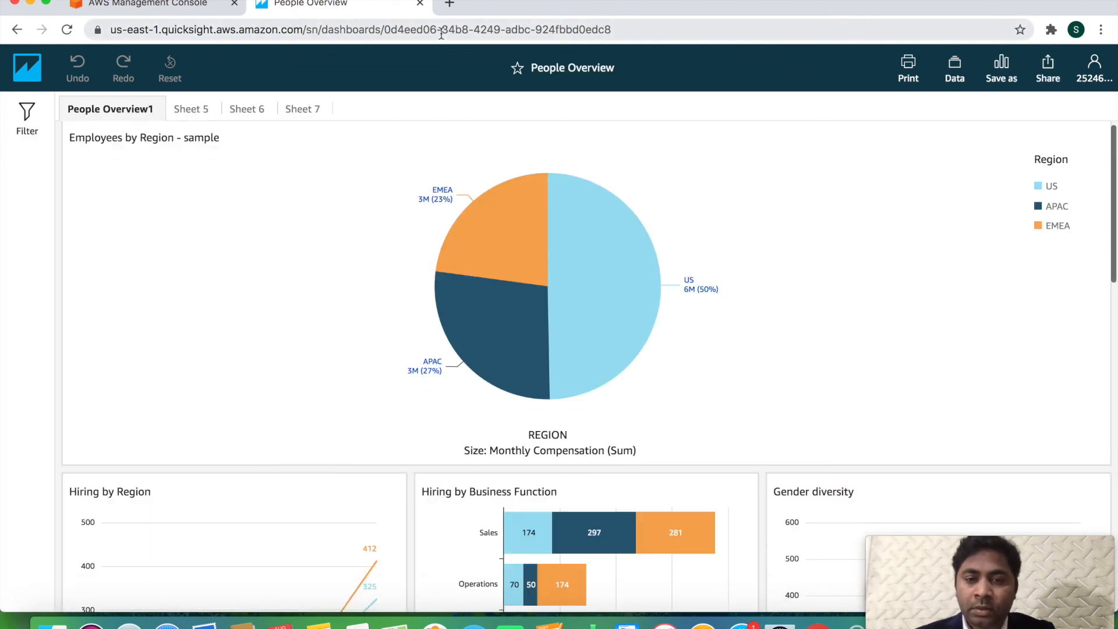
scroll(465, 288, down, 5)
scroll(465, 285, down, 10)
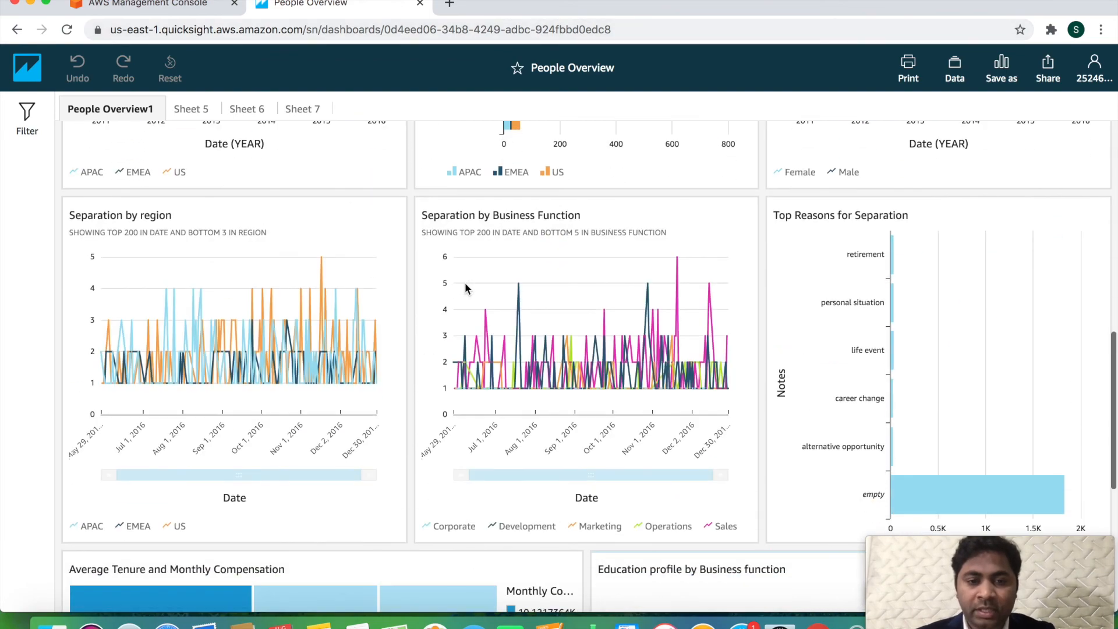
scroll(468, 289, down, 1)
scroll(468, 289, up, 16)
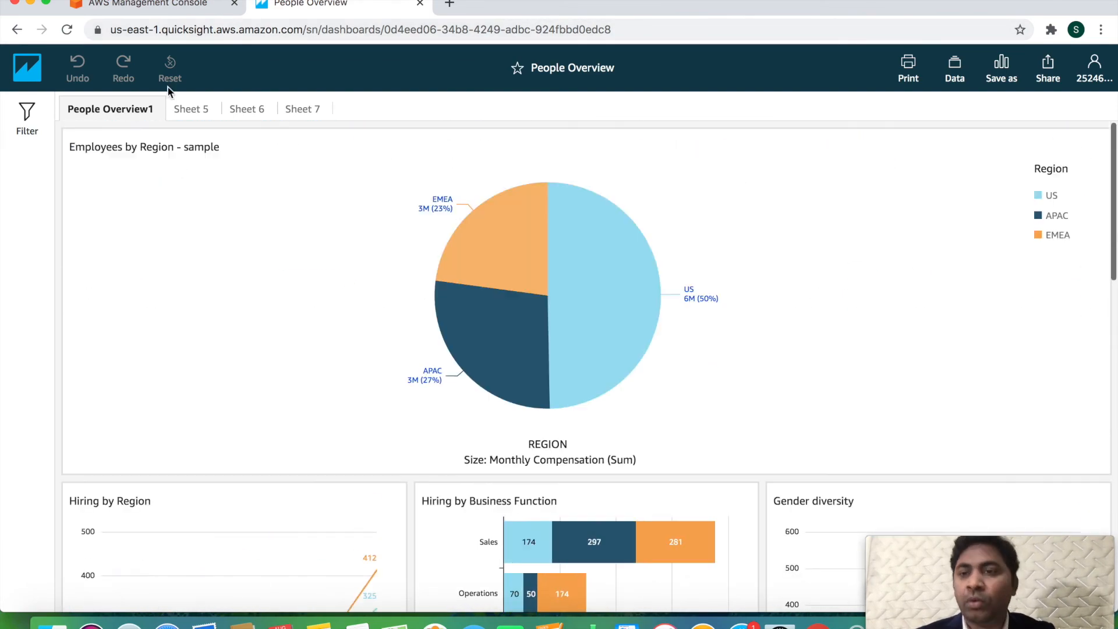
Leave the dashboard for the QuickSight home page and view the list of datasets, followed by the list of analyses
click(25, 72)
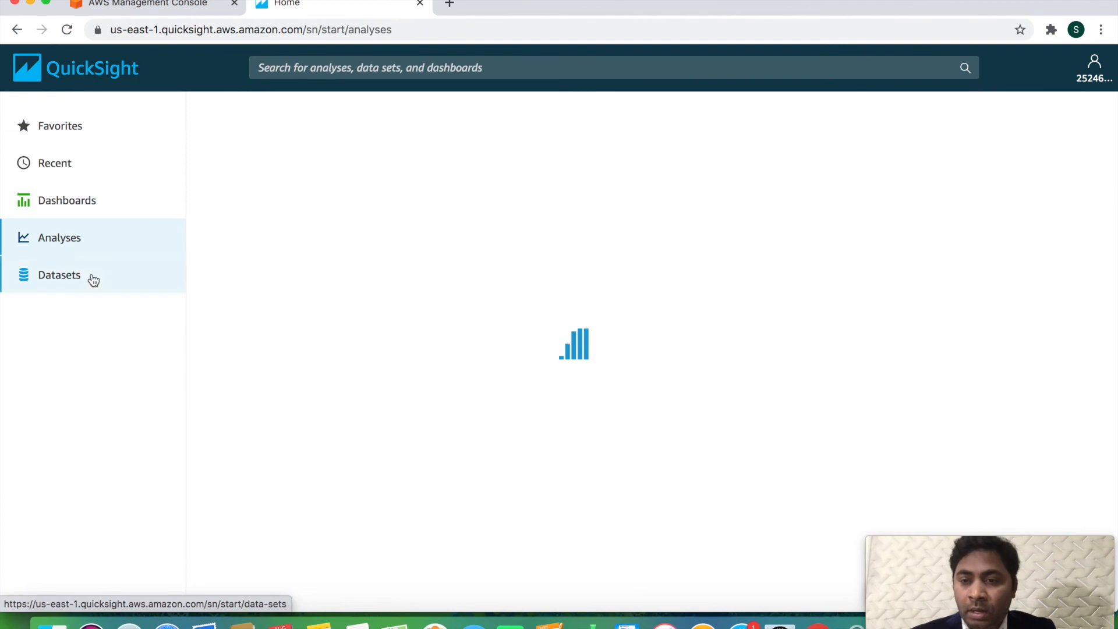
click(90, 280)
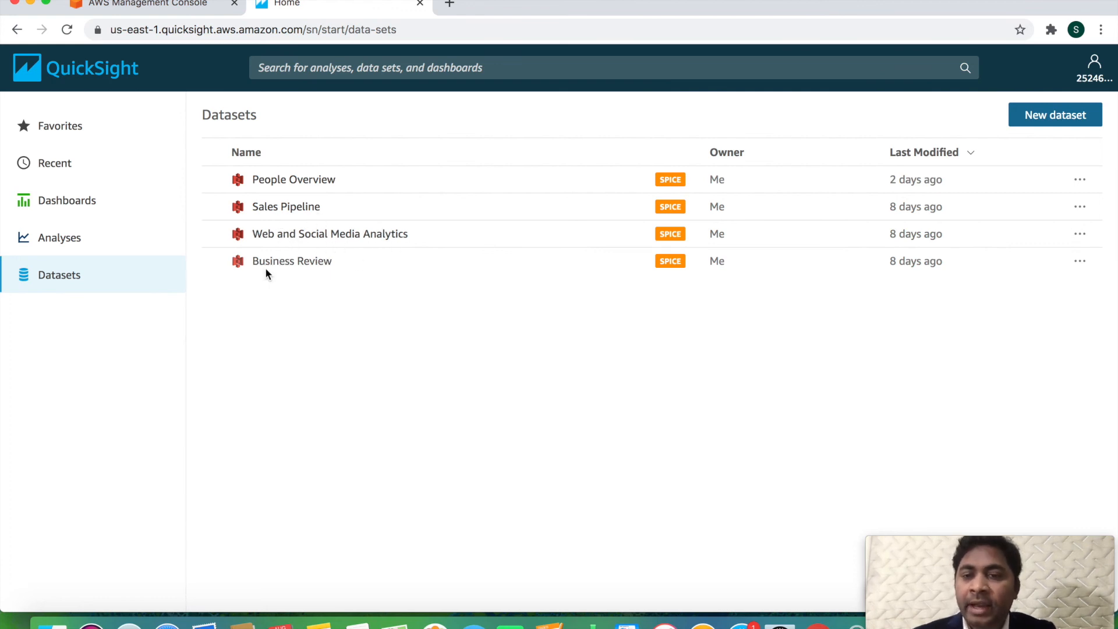
click(93, 241)
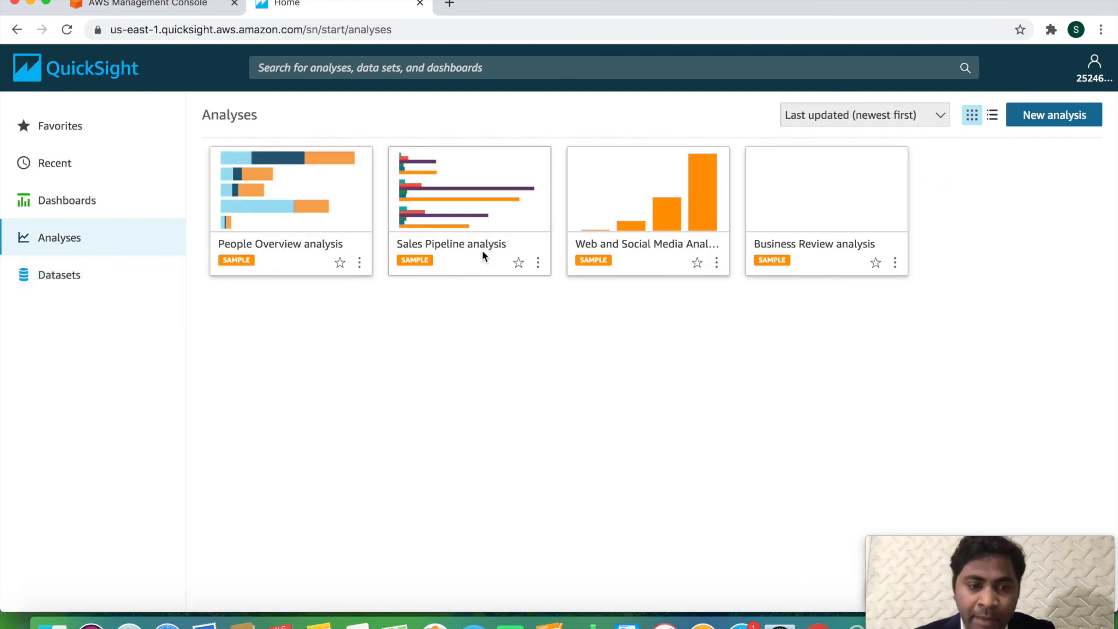